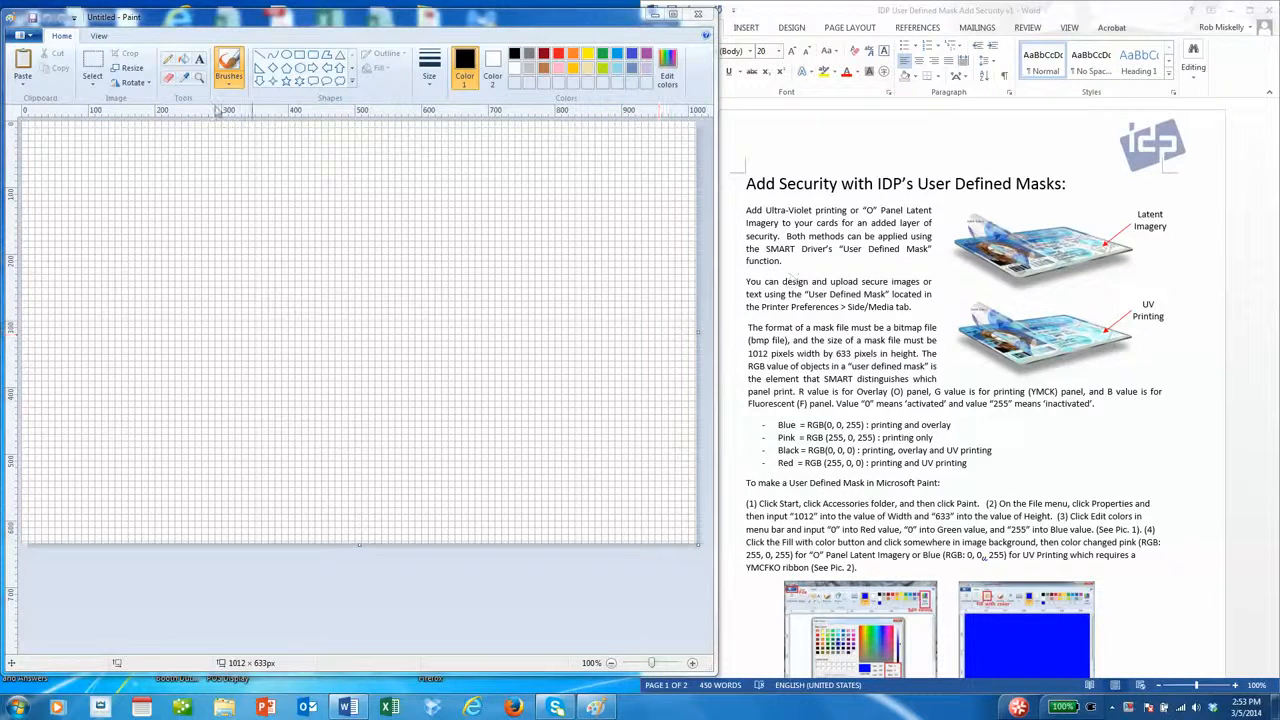
Confirm the canvas size as 1012 by 633 pixels, in color, in the image properties
click(24, 37)
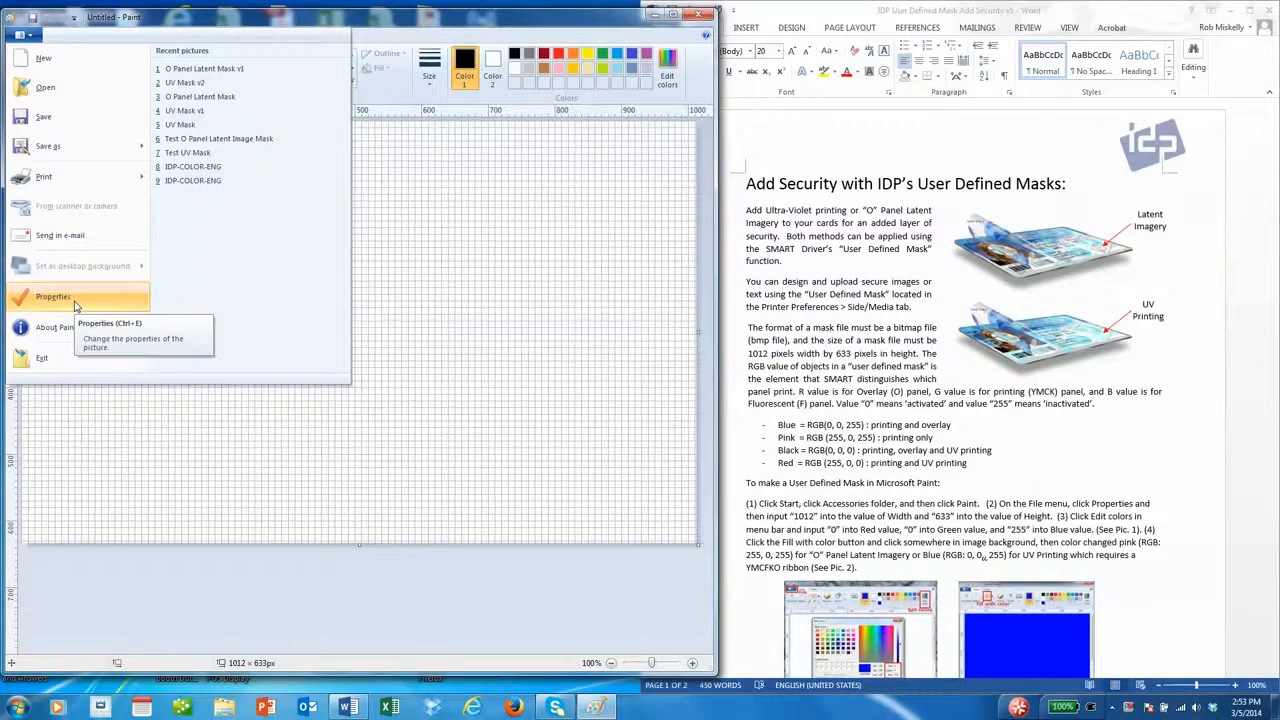
click(75, 305)
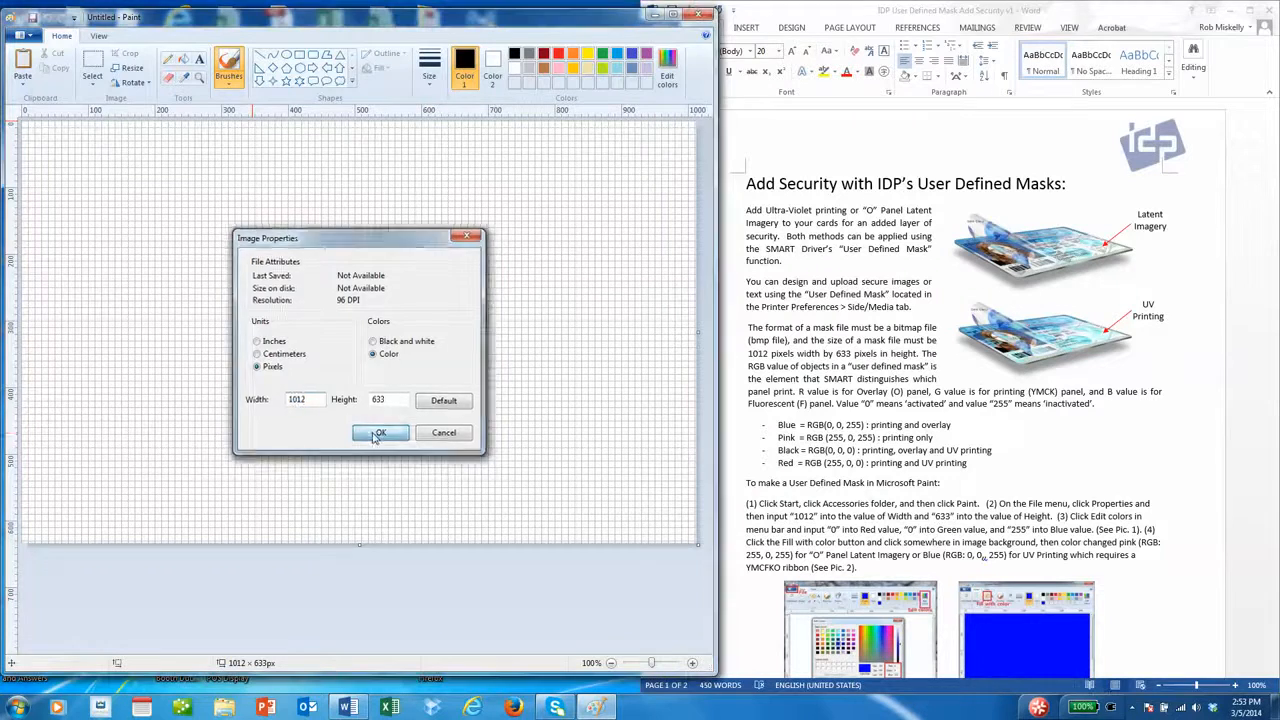
click(372, 433)
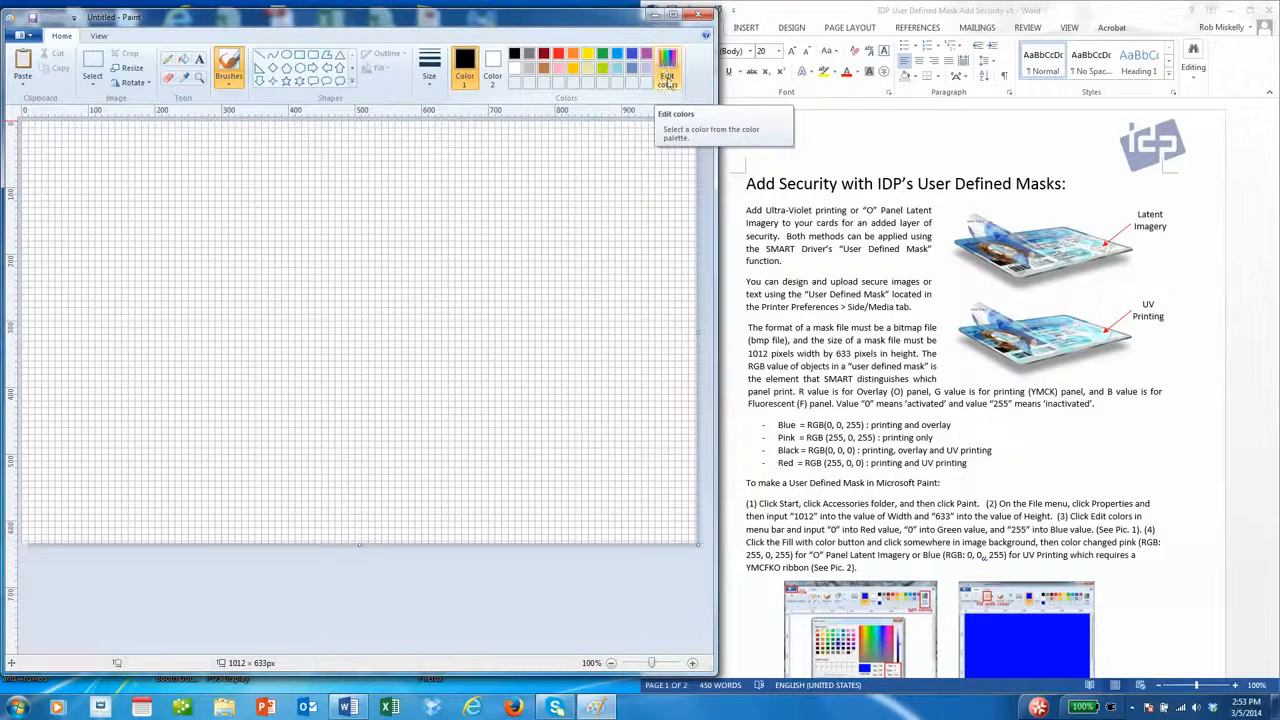
Define the foreground color as blue RGB (0, 0, 255) and fill the entire canvas with it
click(668, 84)
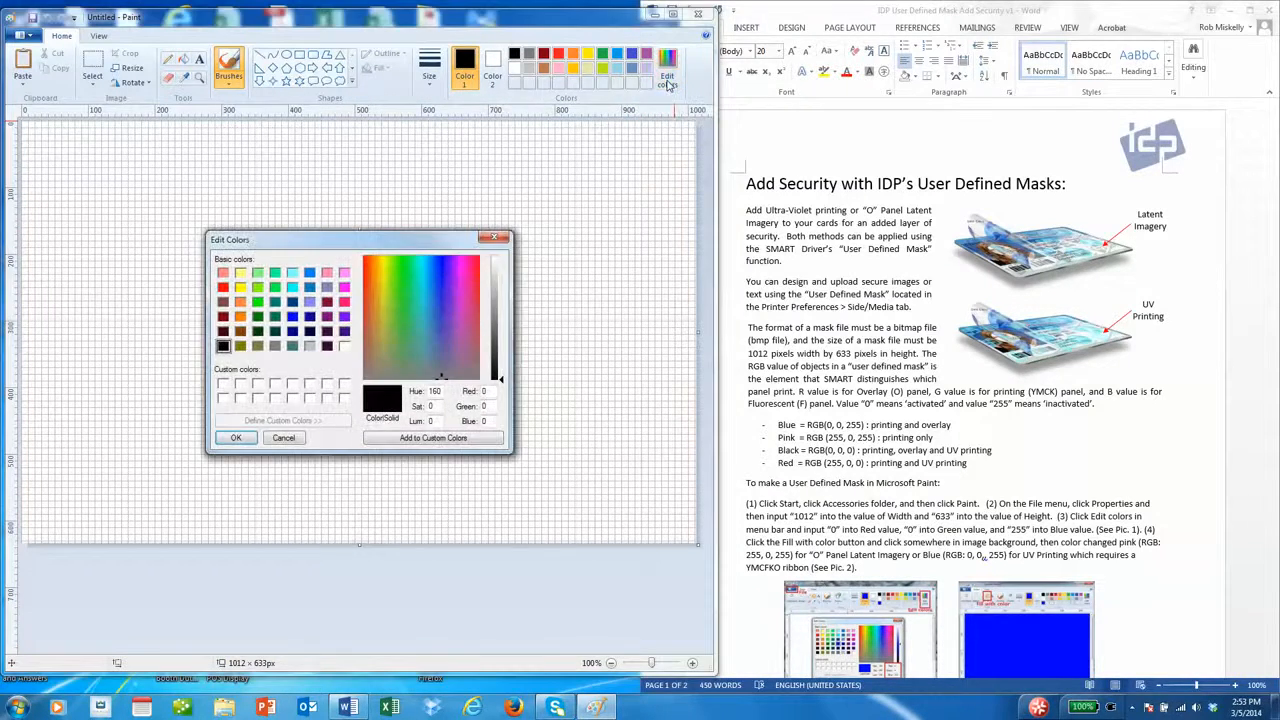
click(492, 392)
double_click(492, 392)
key(Tab)
text(255)
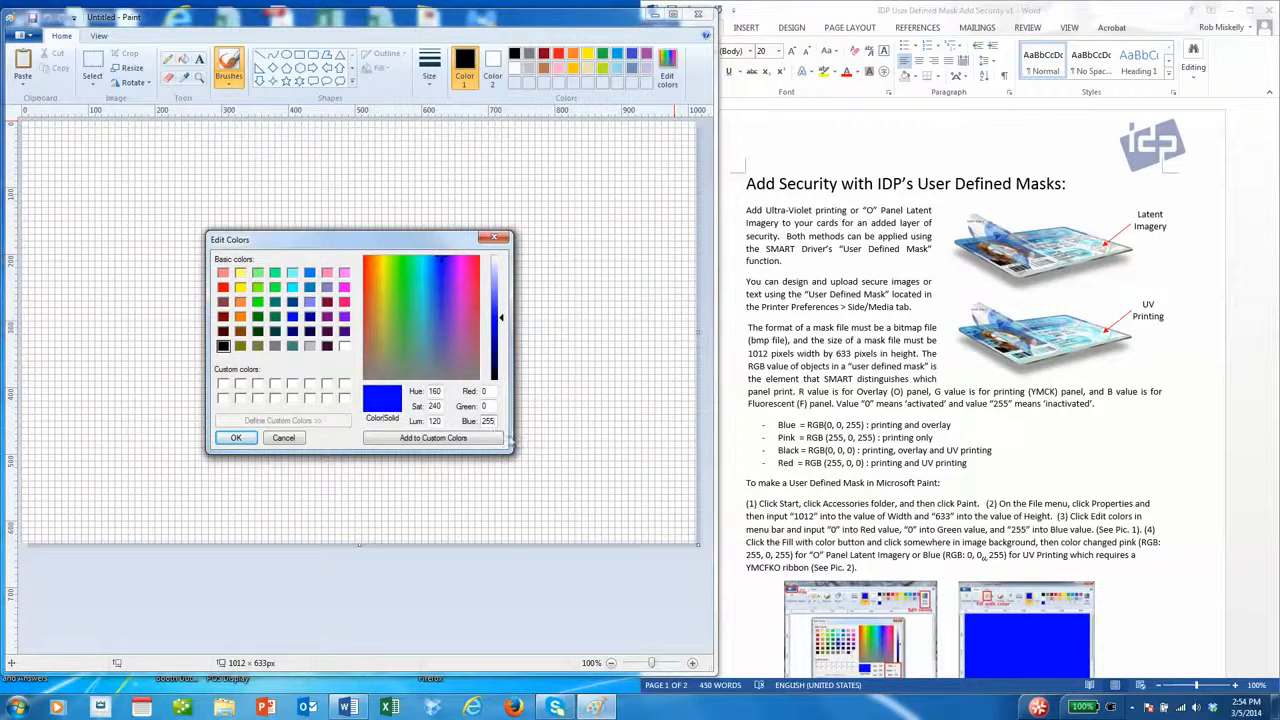
click(235, 438)
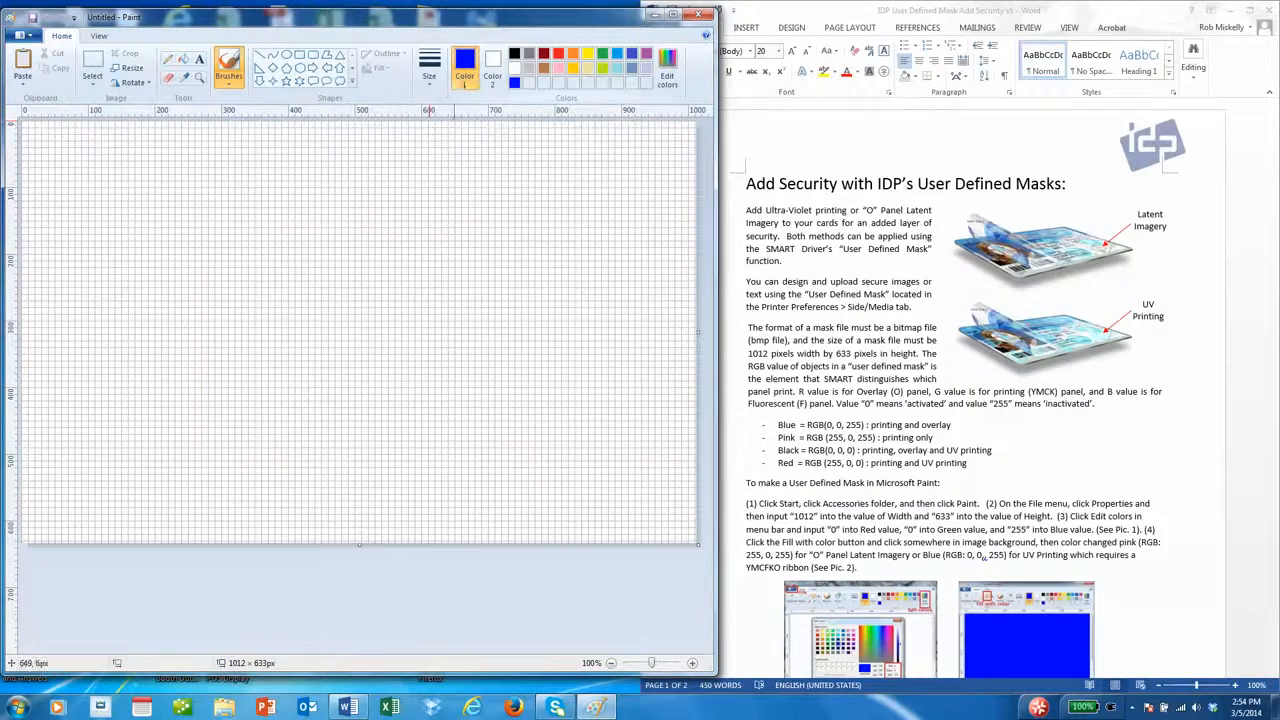
click(184, 59)
click(265, 188)
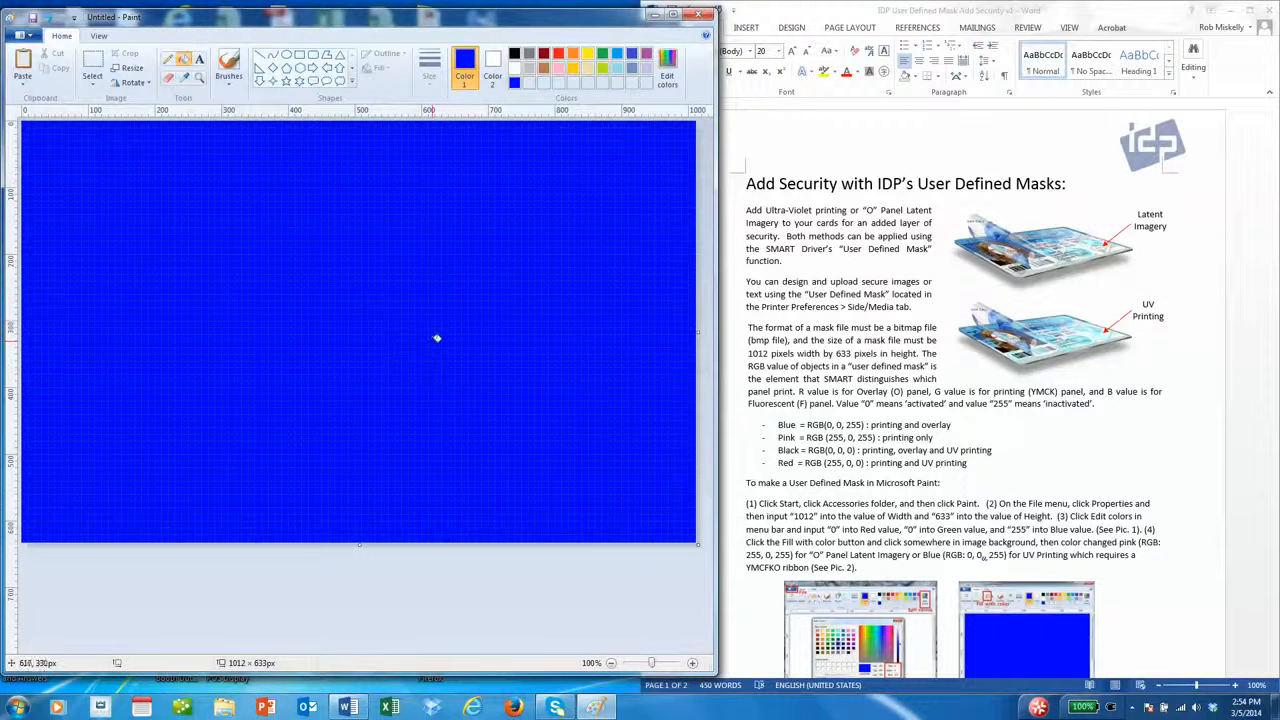
Switch to Word, bring up the Doc1 document containing the black artwork, and copy its idp logo
click(840, 22)
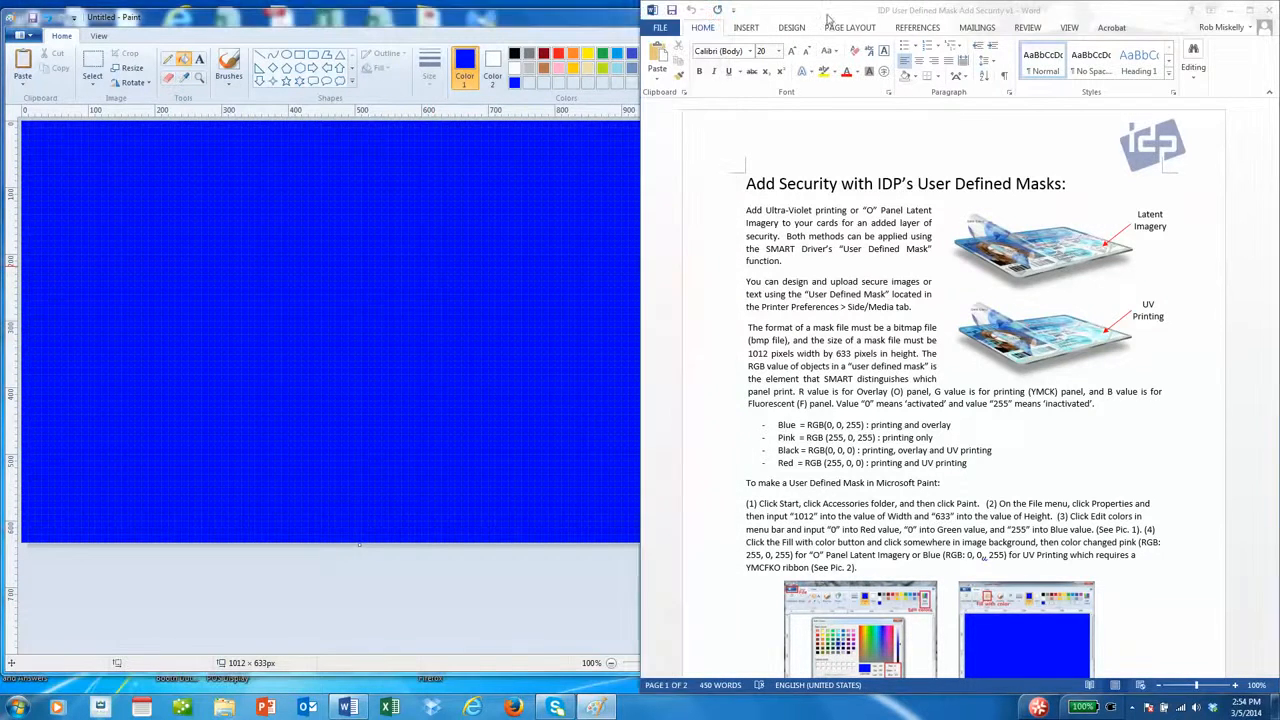
click(662, 27)
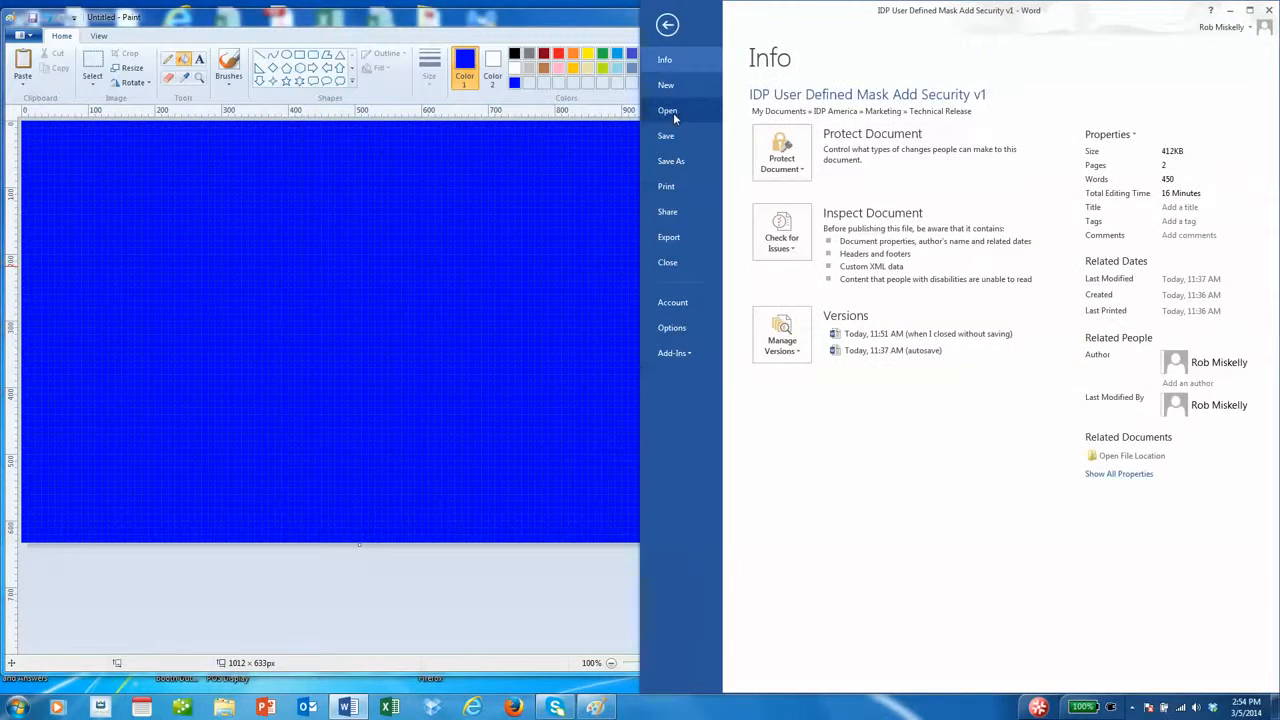
click(667, 111)
click(1002, 122)
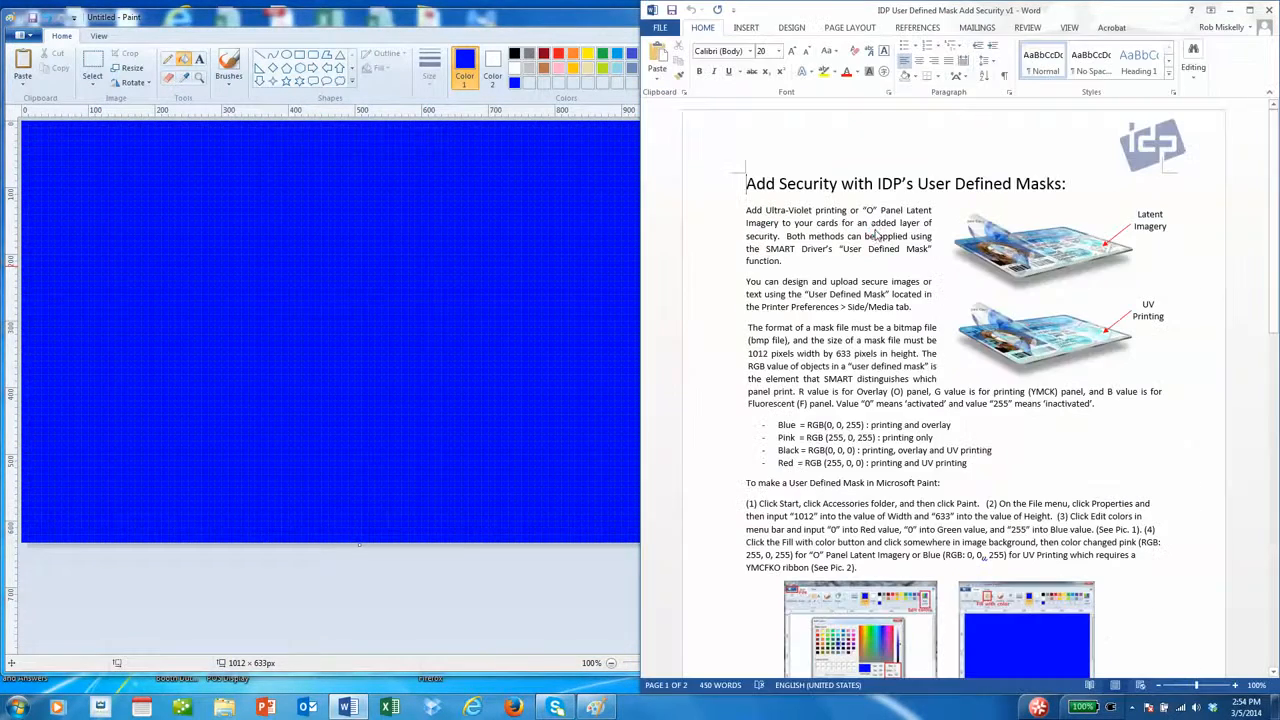
click(922, 302)
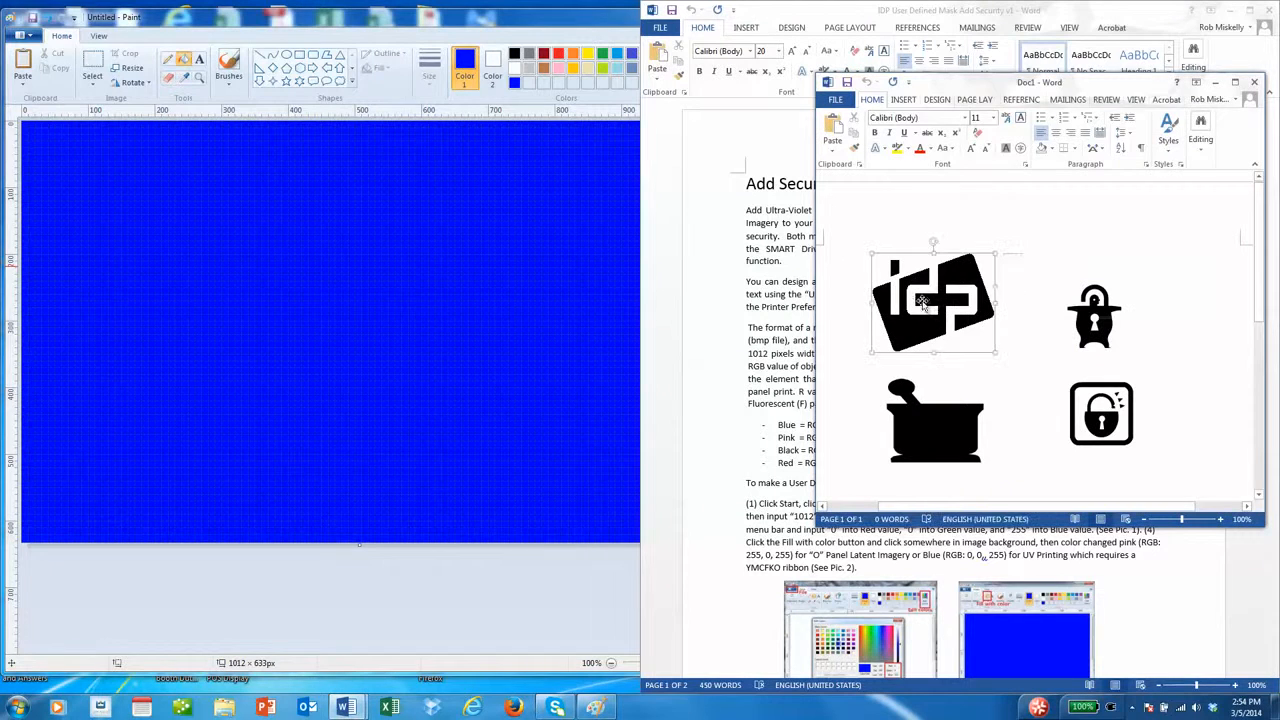
right_click(924, 302)
click(955, 327)
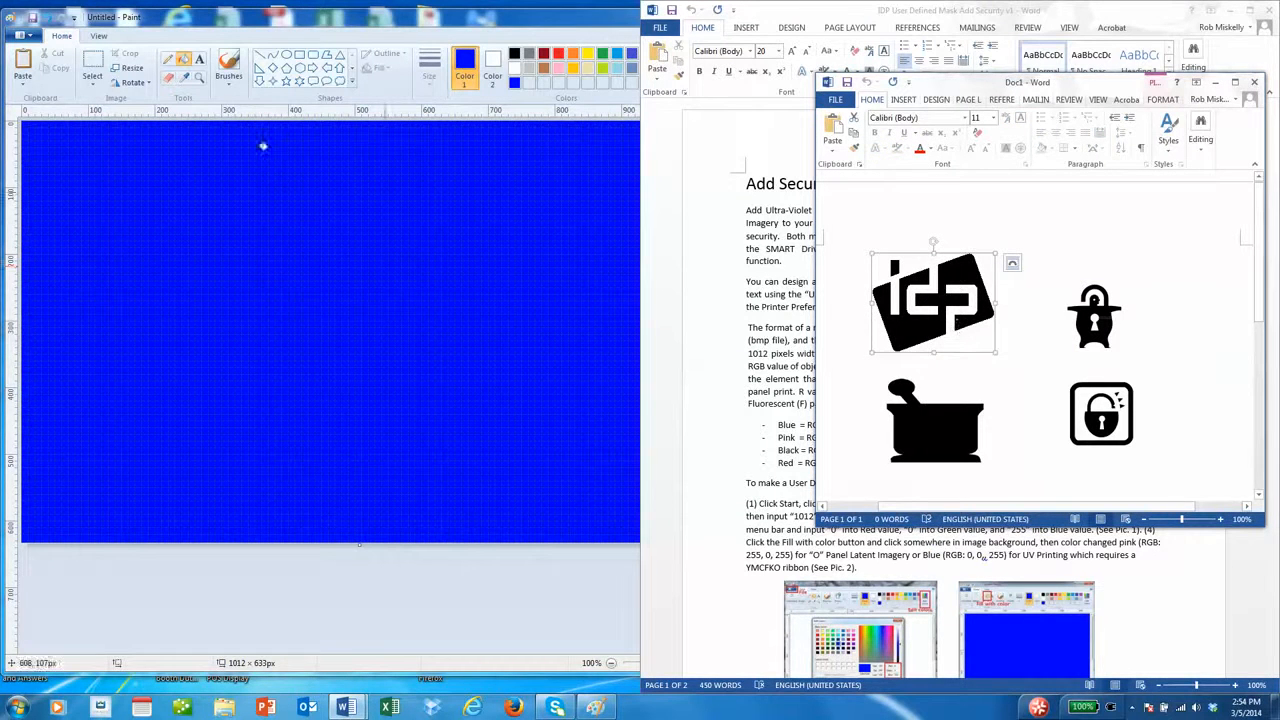
Switch back to Paint, paste the idp logo, and place it near the lower-right corner of the blue canvas
click(32, 63)
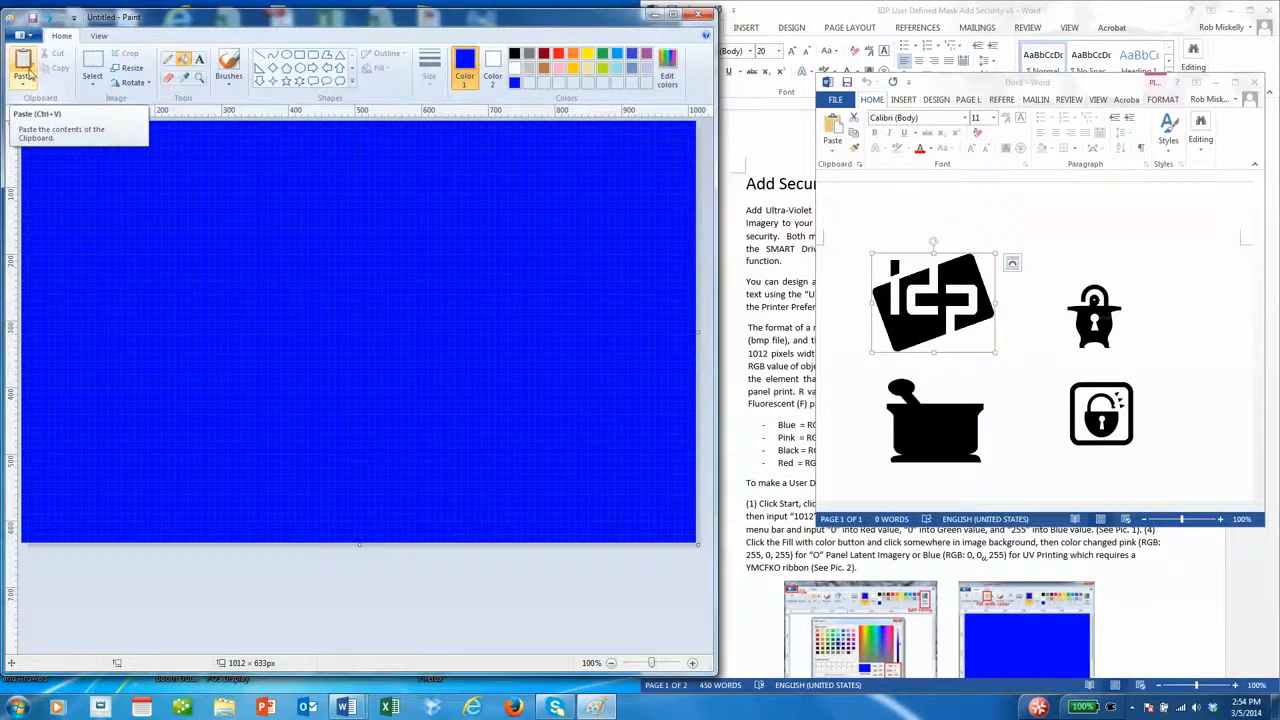
click(25, 79)
click(26, 64)
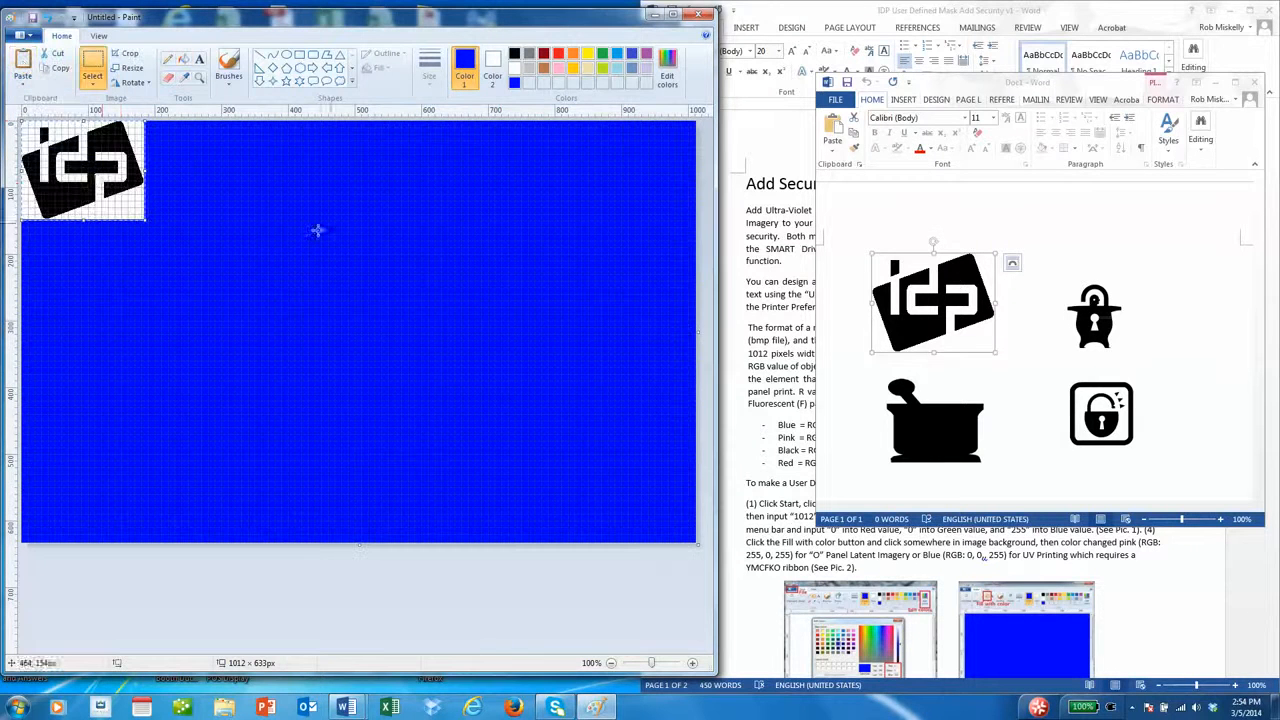
mouse_move(93, 166)
mouse_down()
mouse_move(605, 475)
mouse_move(613, 465)
mouse_up()
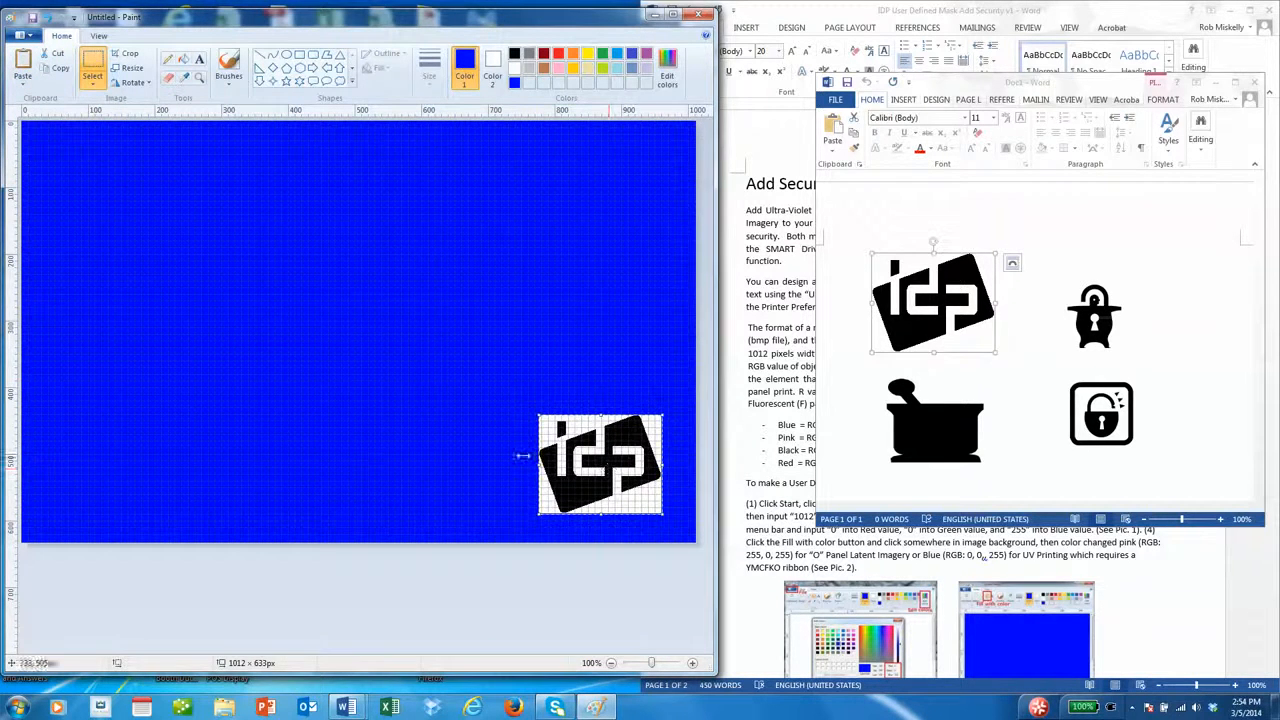
Copy the rounded-square padlock picture from Doc1 in Word and paste it near the lower-left corner of the Paint canvas
click(1082, 410)
right_click(1082, 410)
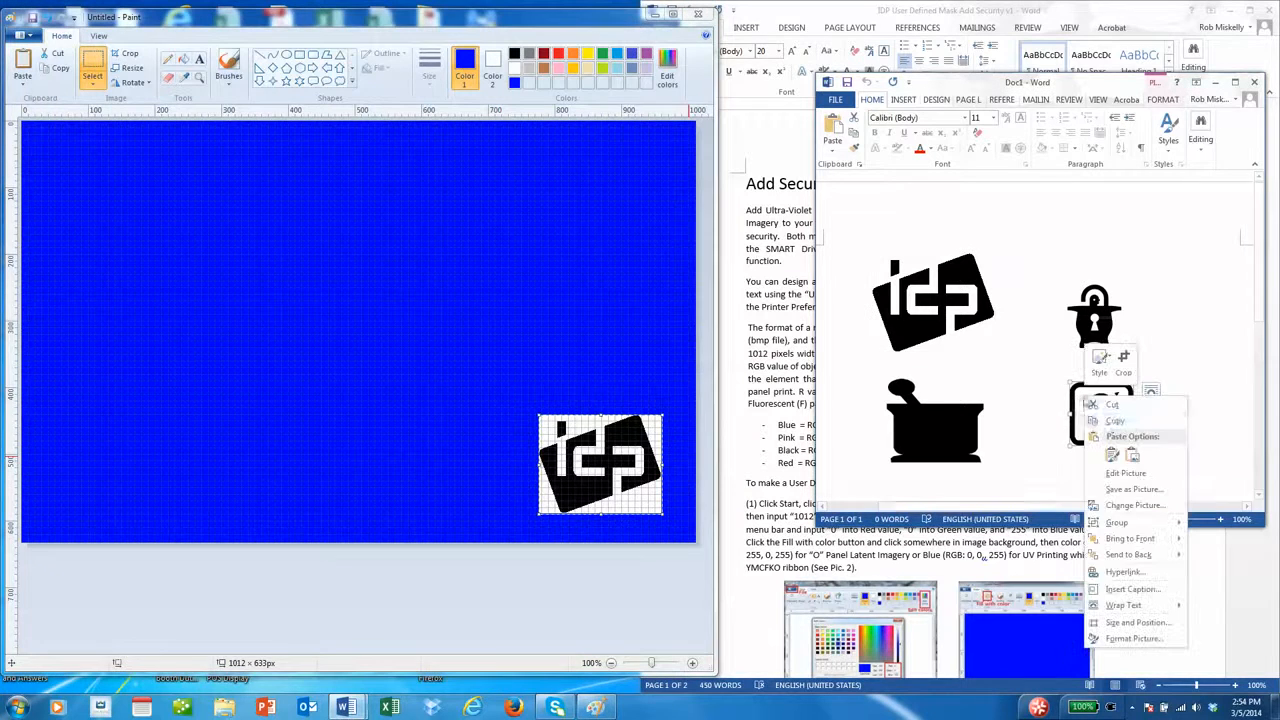
click(1092, 421)
click(24, 62)
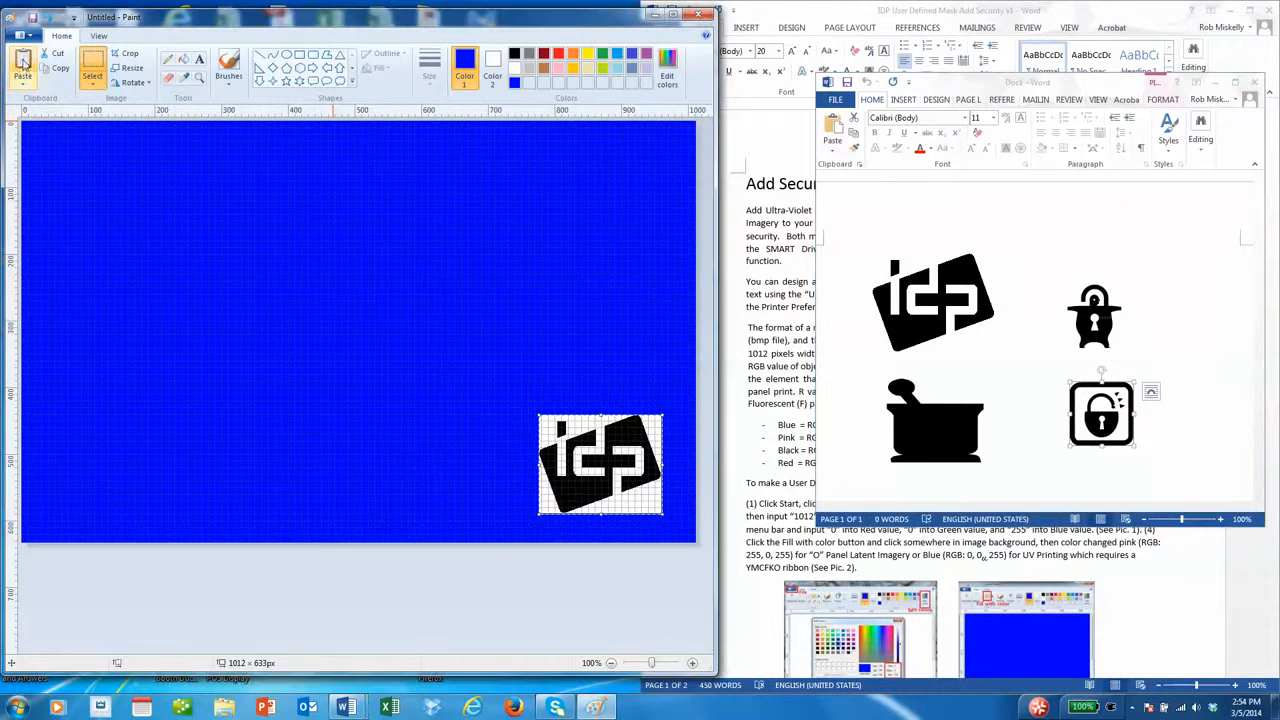
drag(55, 152, 80, 491)
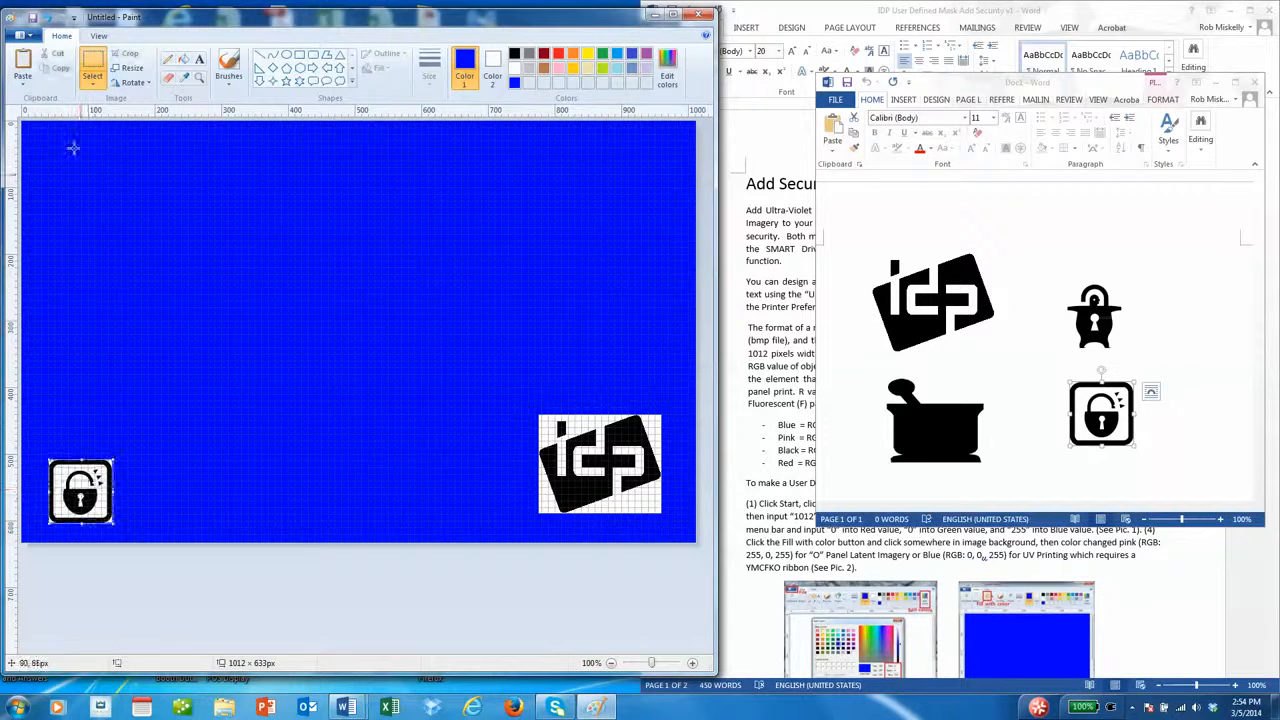
Paste two more padlocks, placing one near the upper-left corner and one near the upper-right corner of the canvas
click(24, 62)
drag(55, 156, 132, 177)
click(24, 62)
drag(284, 215, 645, 178)
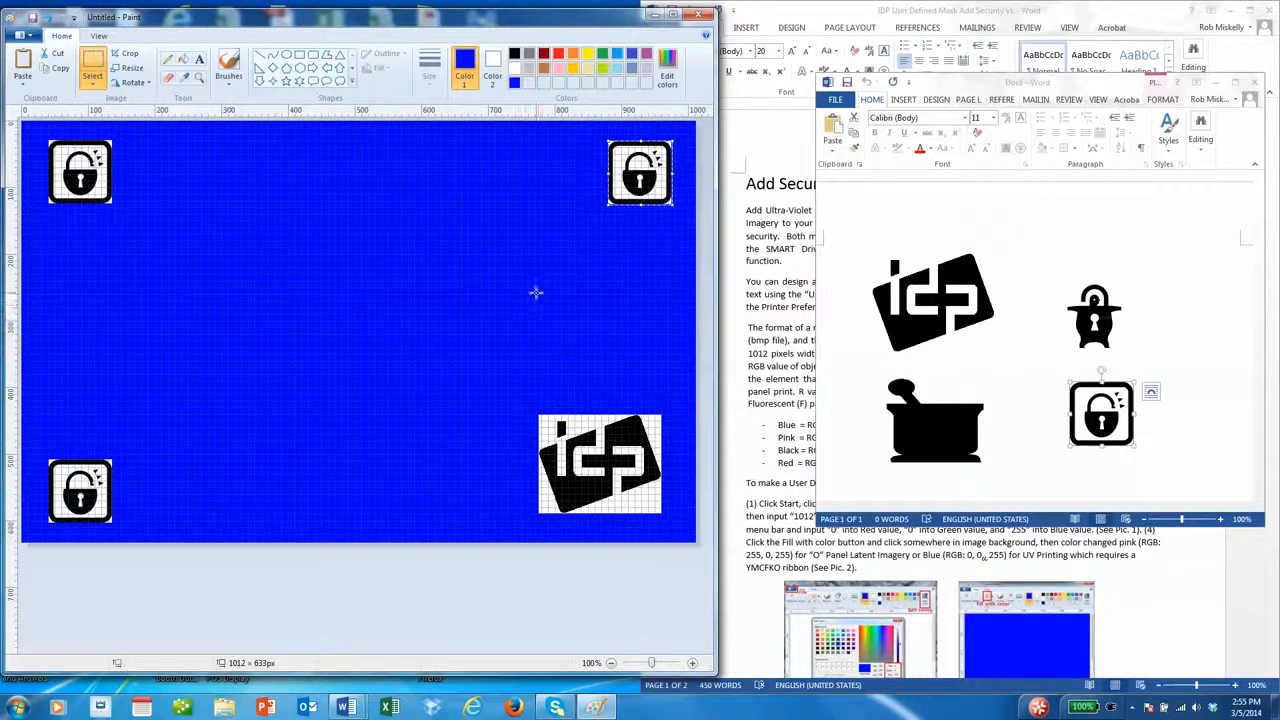
Fill the white backgrounds of the idp logo and the three padlocks with the blue color
click(184, 60)
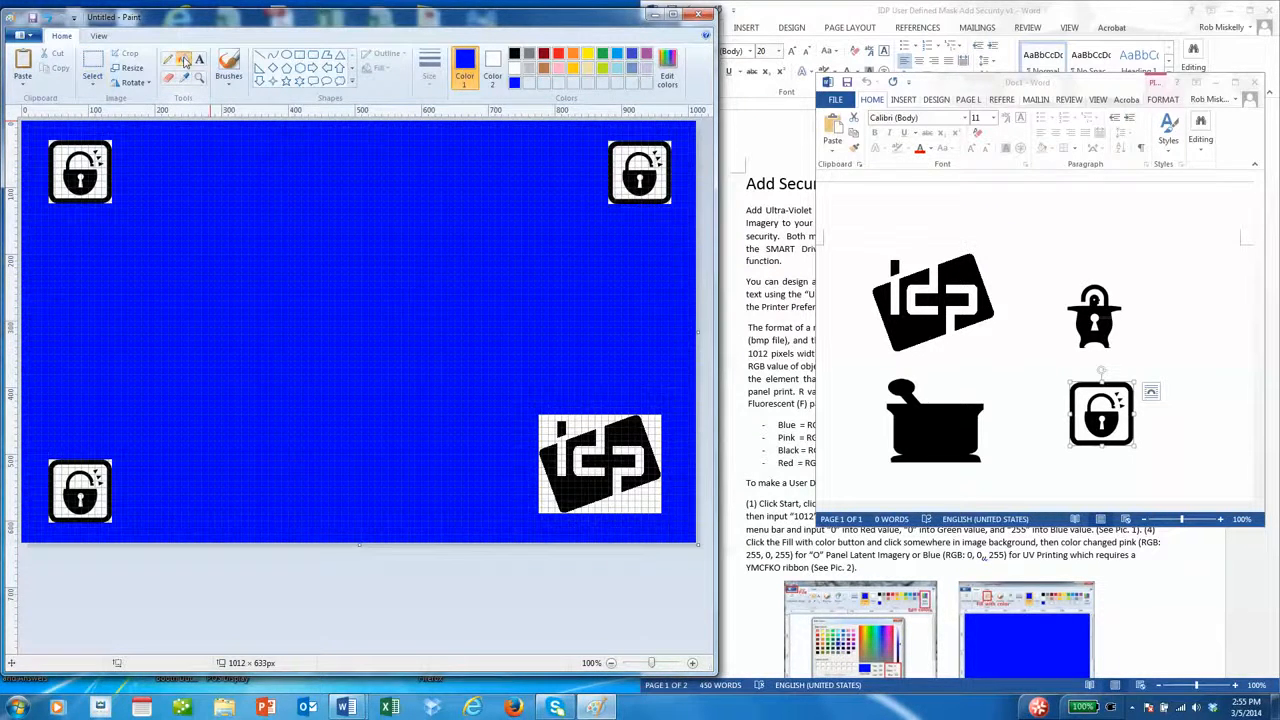
click(639, 504)
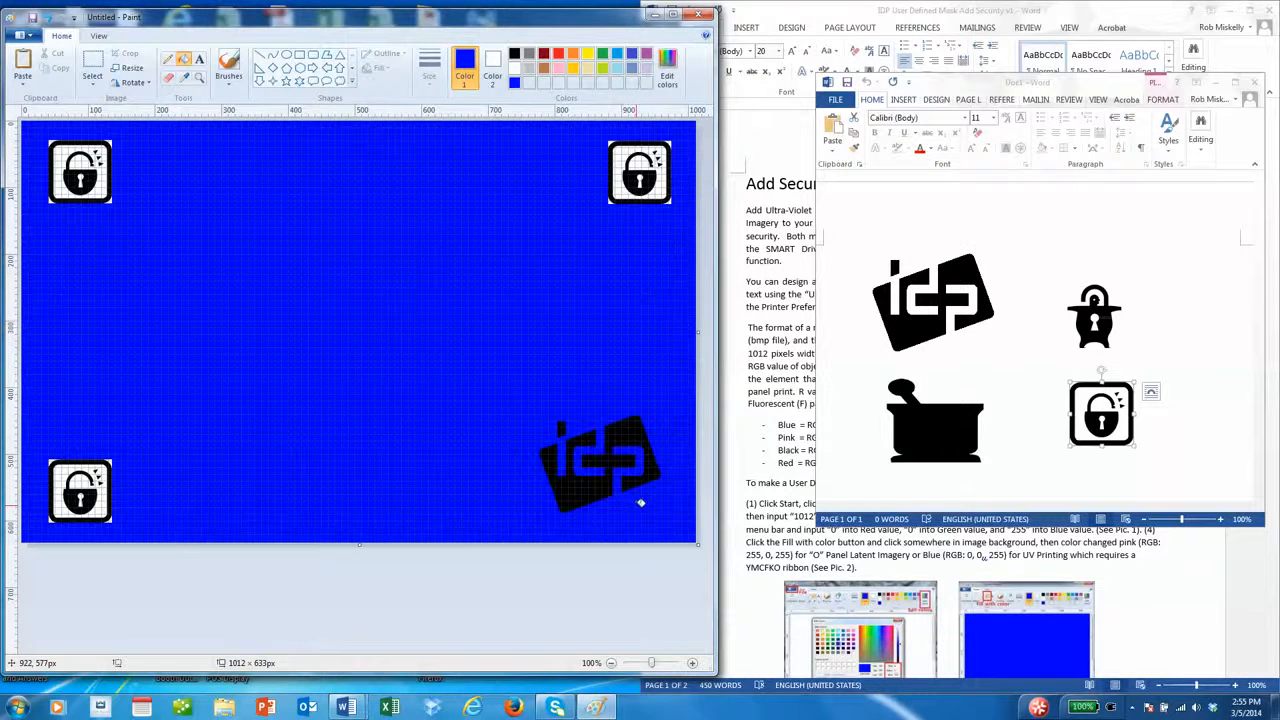
click(100, 501)
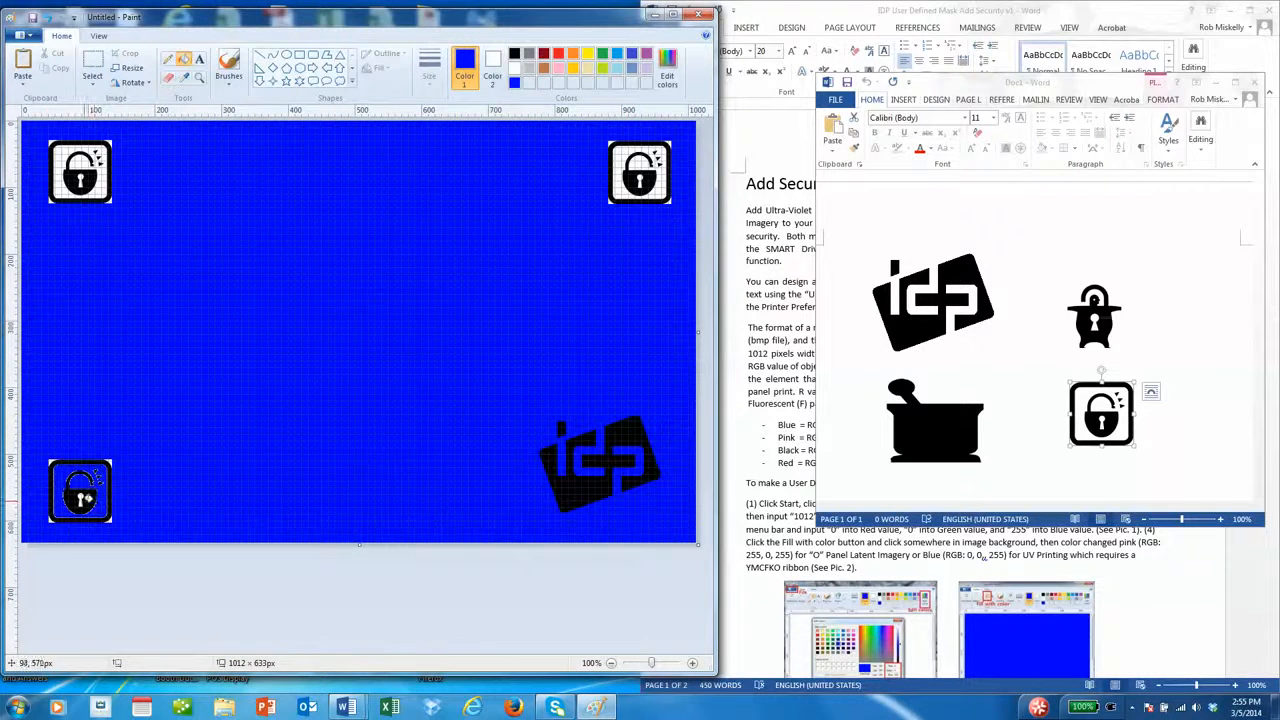
click(80, 181)
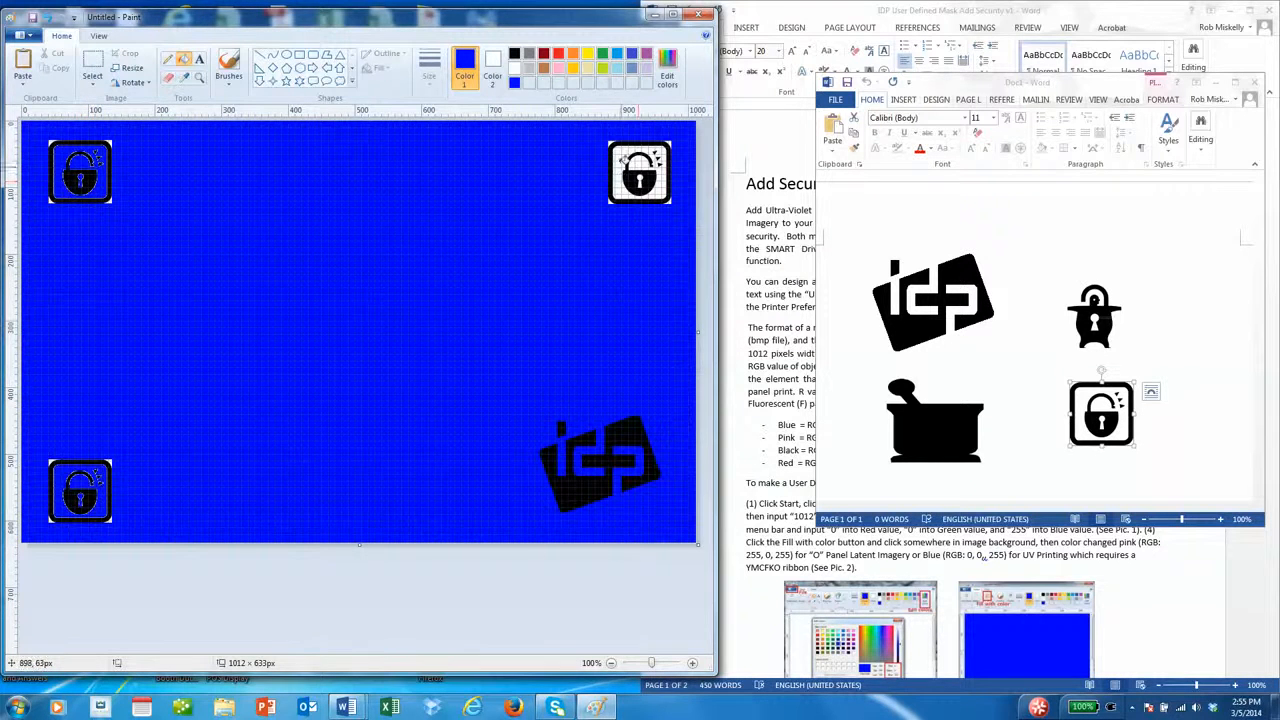
click(624, 168)
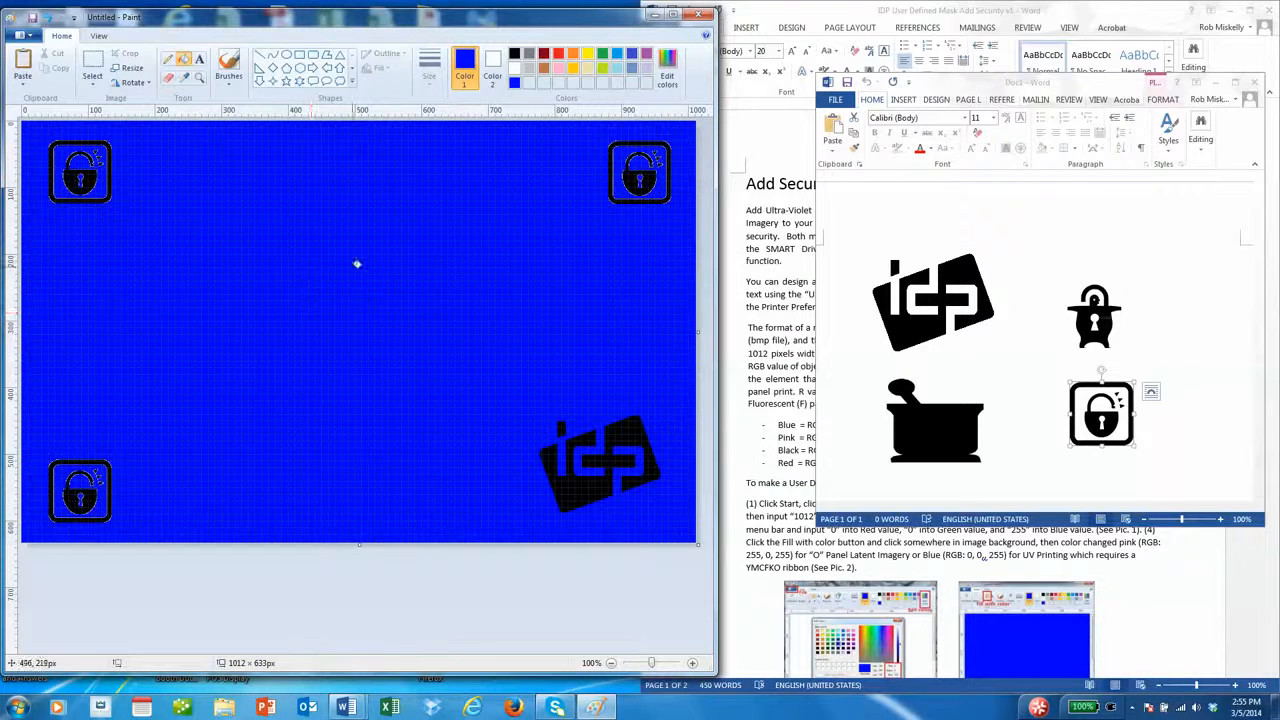
Add black text "Security is Everyone's Responsibility" between the lower padlock and the logo, widening the text box to about 569 px to fit one line
click(199, 58)
click(514, 55)
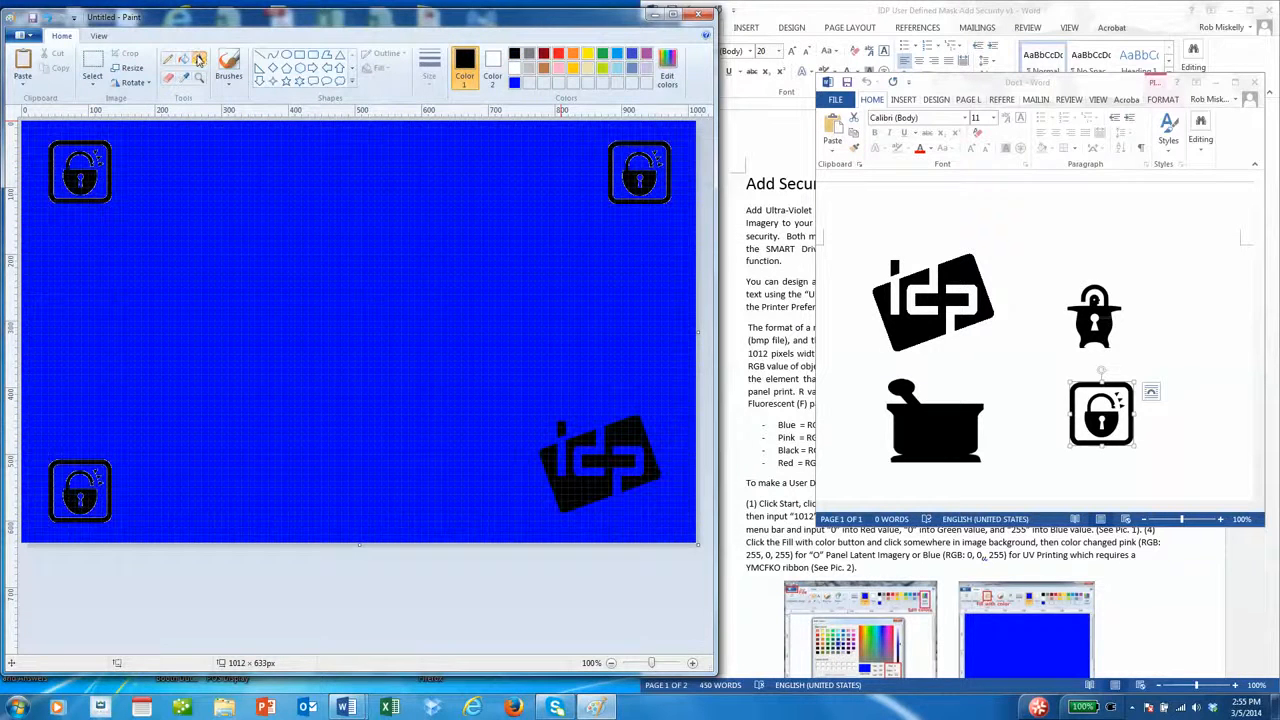
drag(174, 492, 513, 530)
text(Sm)
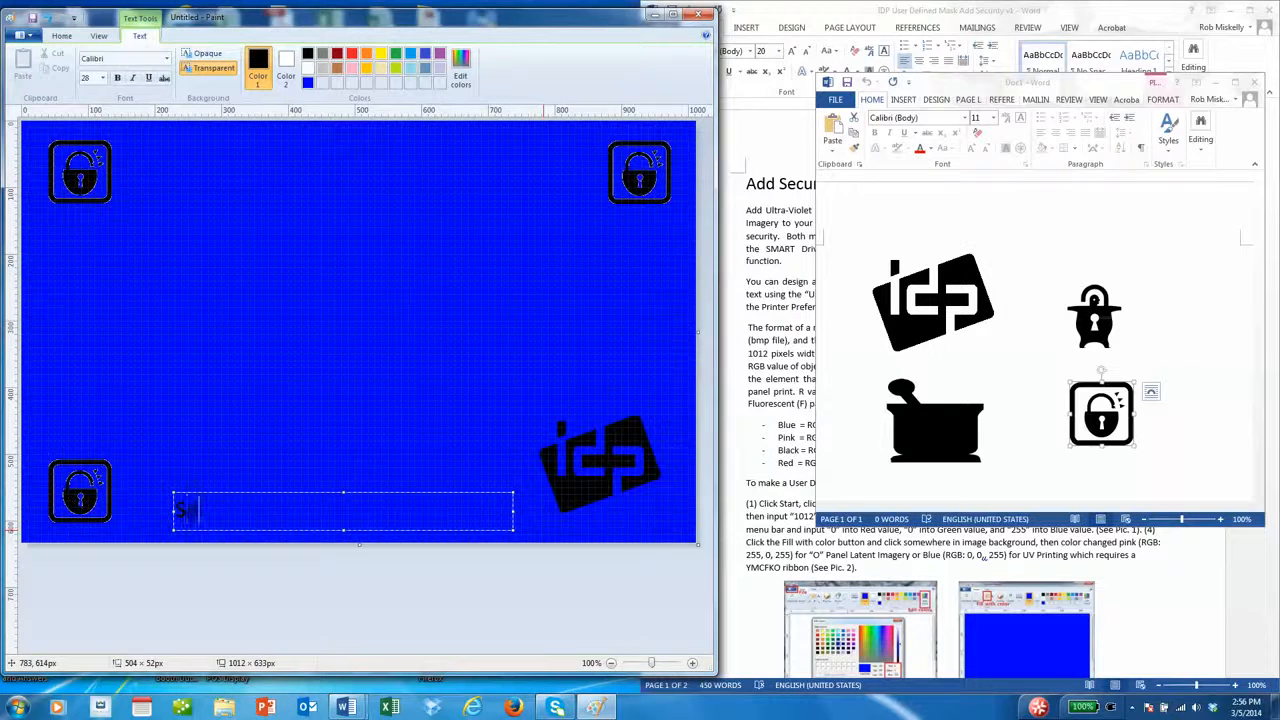
text(curity is Everyone)
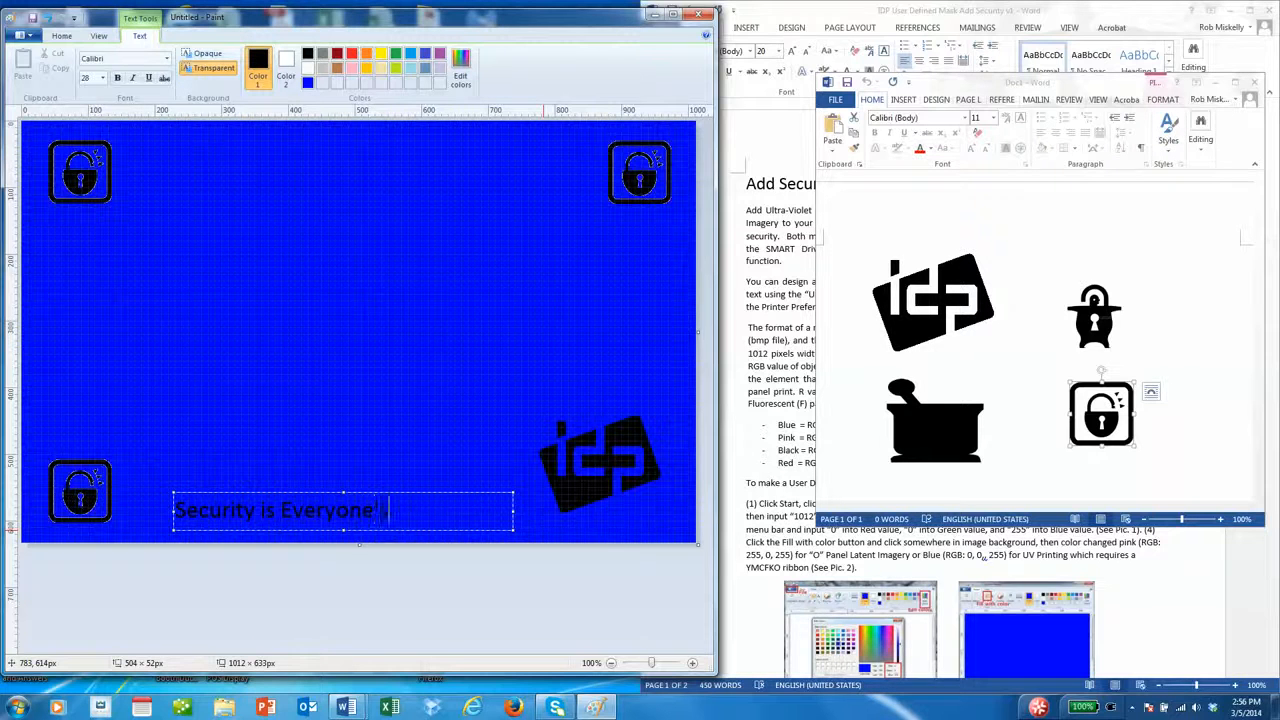
text('s Resp)
text(onsibilty)
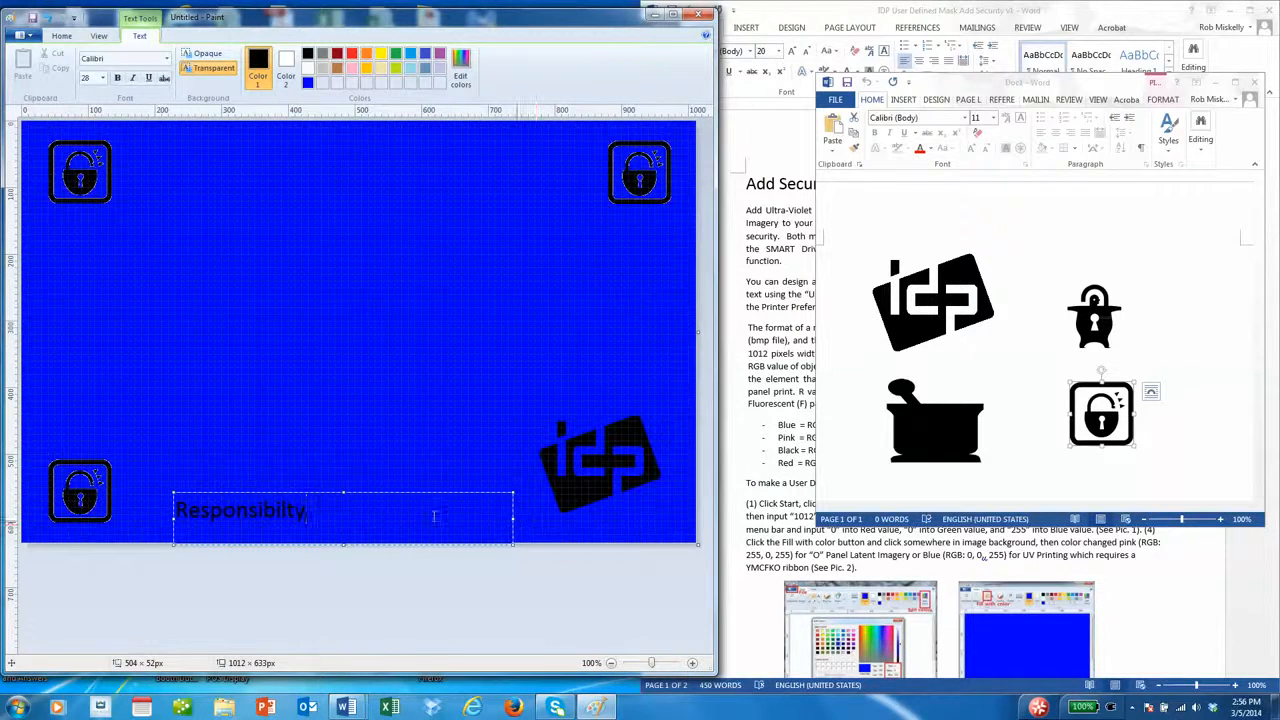
key(BackSpace)
key(BackSpace)
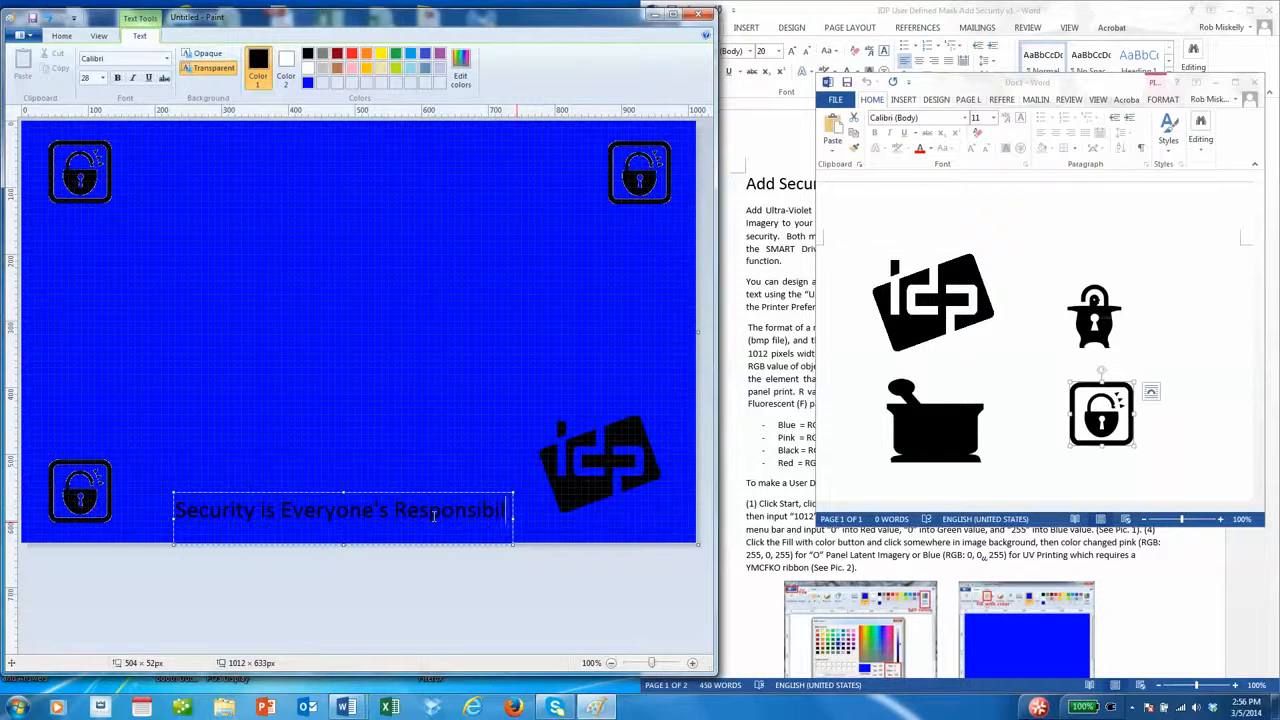
text(ty)
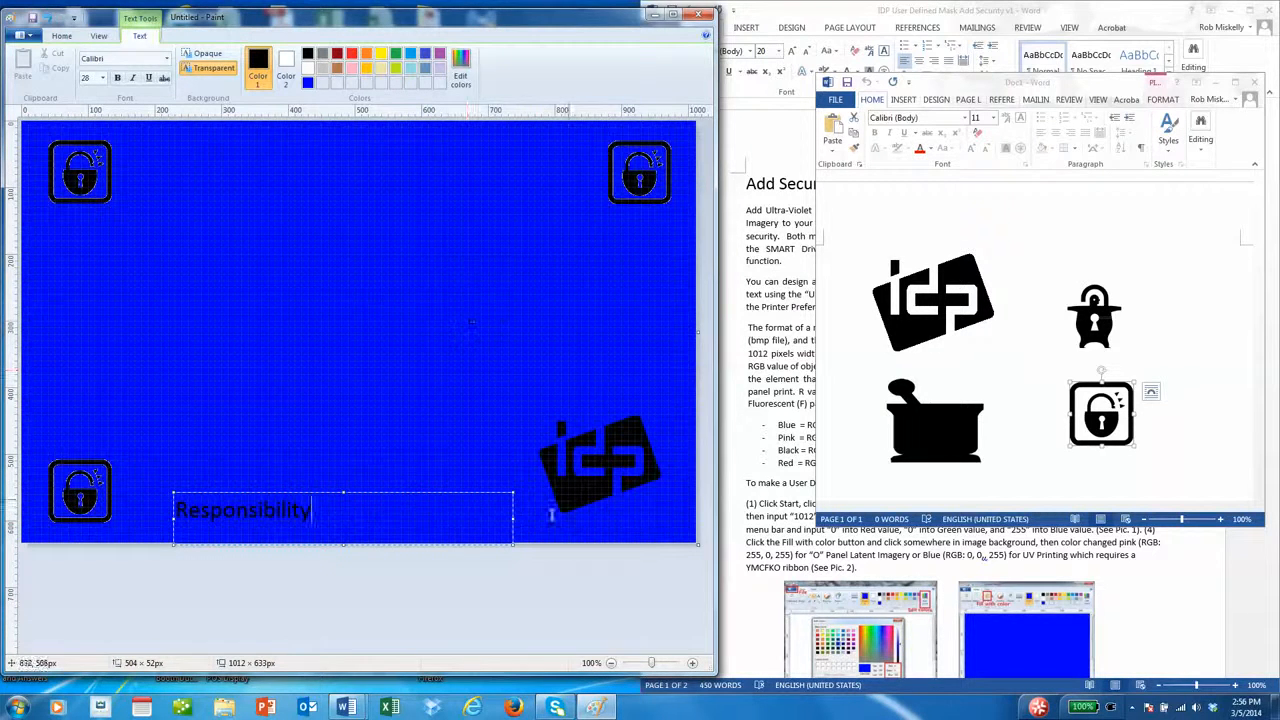
drag(510, 518, 549, 518)
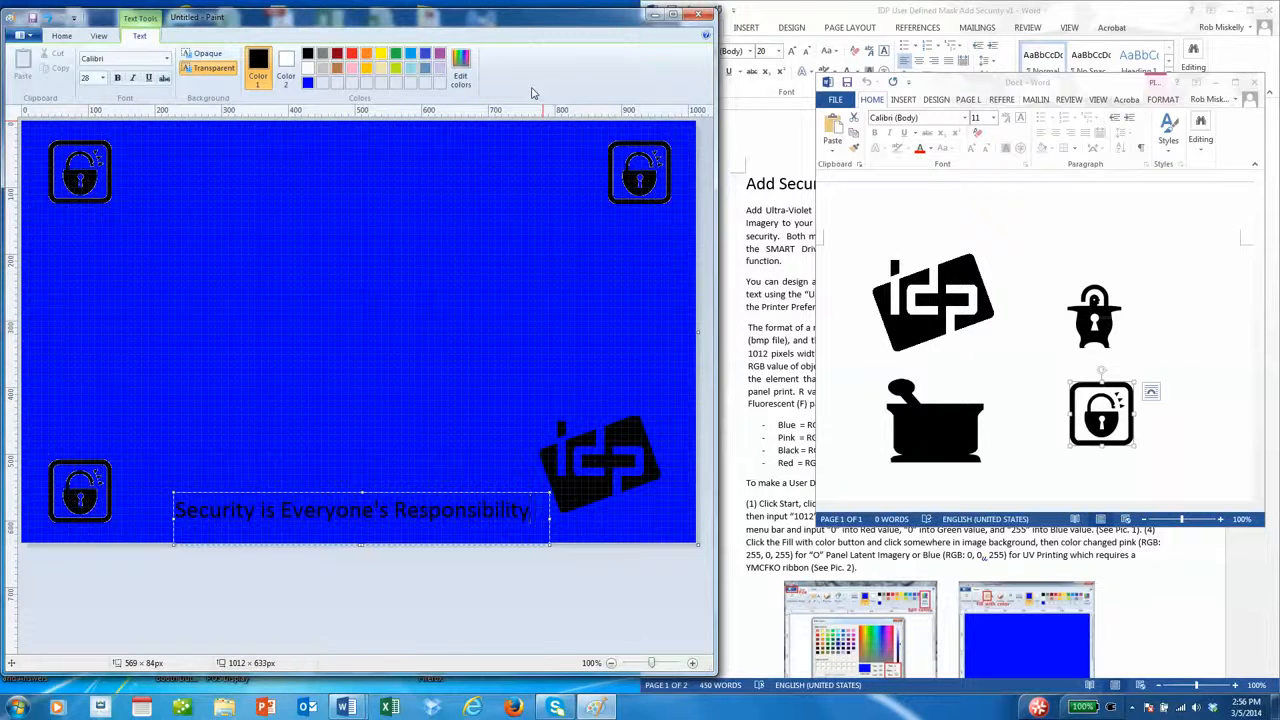
Save the blue mask in the 1 Mask Lib folder as the 16 Color Bitmap "UV Mask v1", replacing the existing file
click(22, 35)
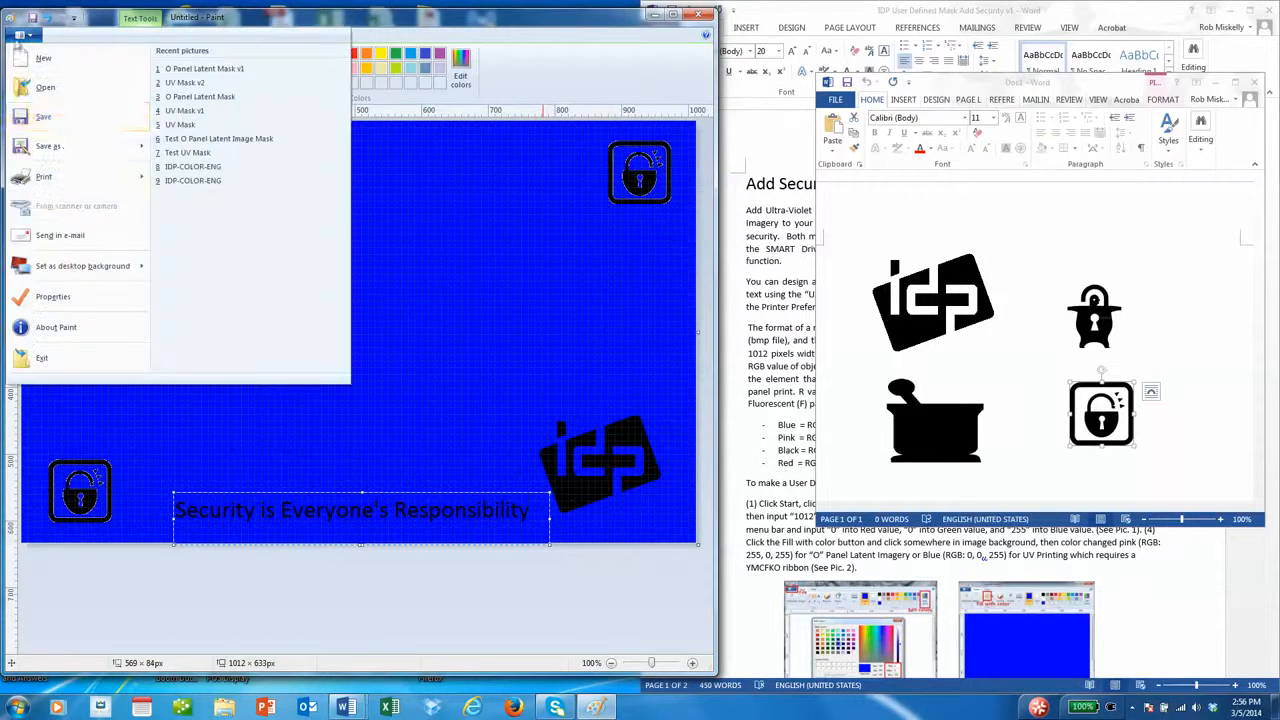
click(82, 158)
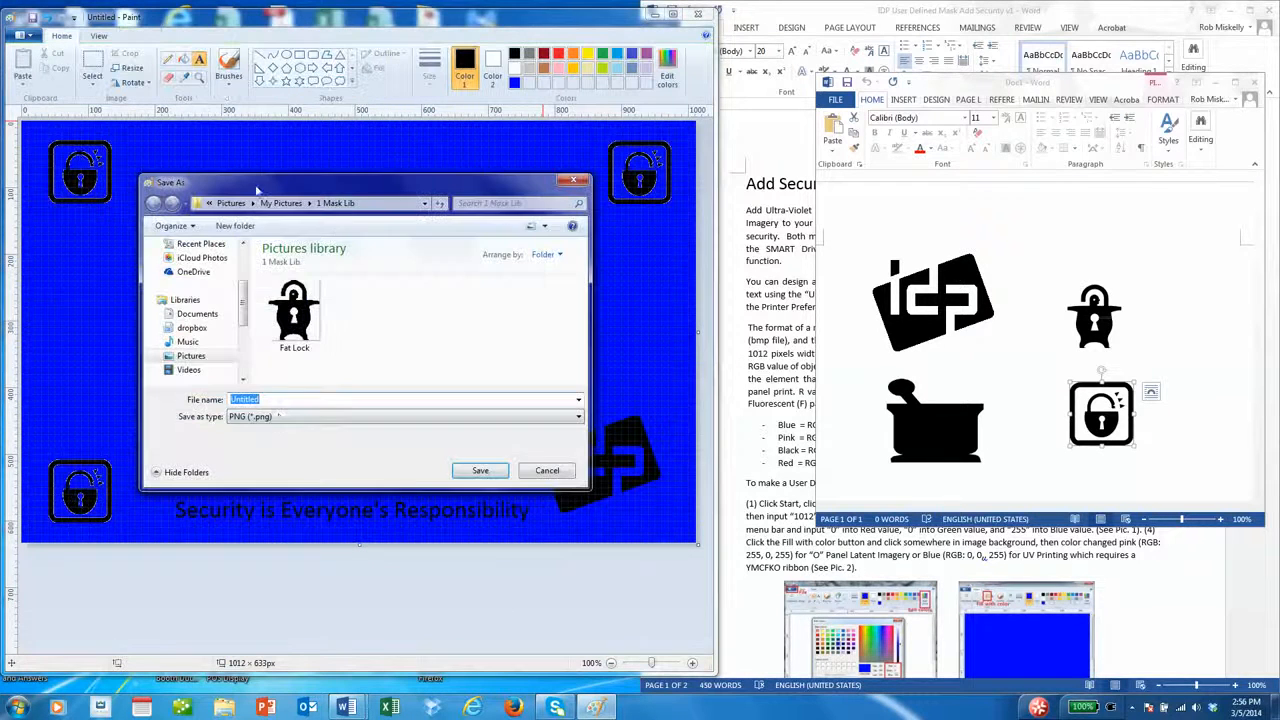
click(280, 416)
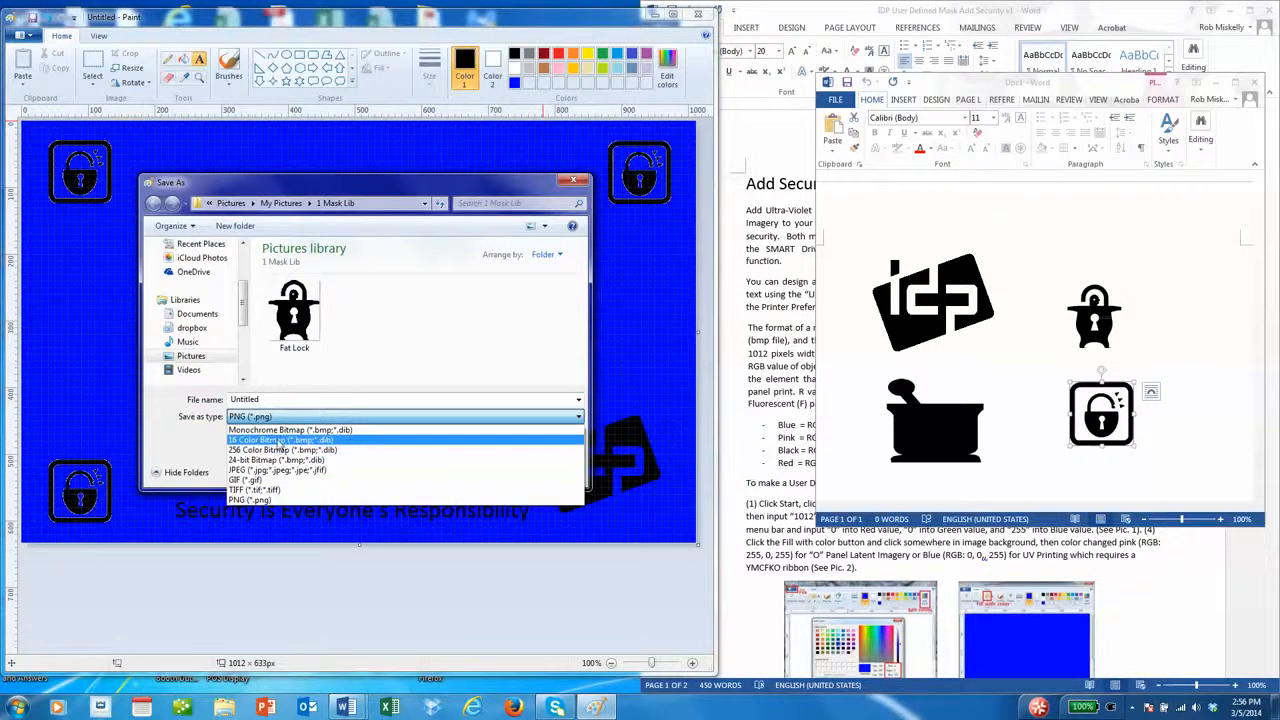
click(280, 442)
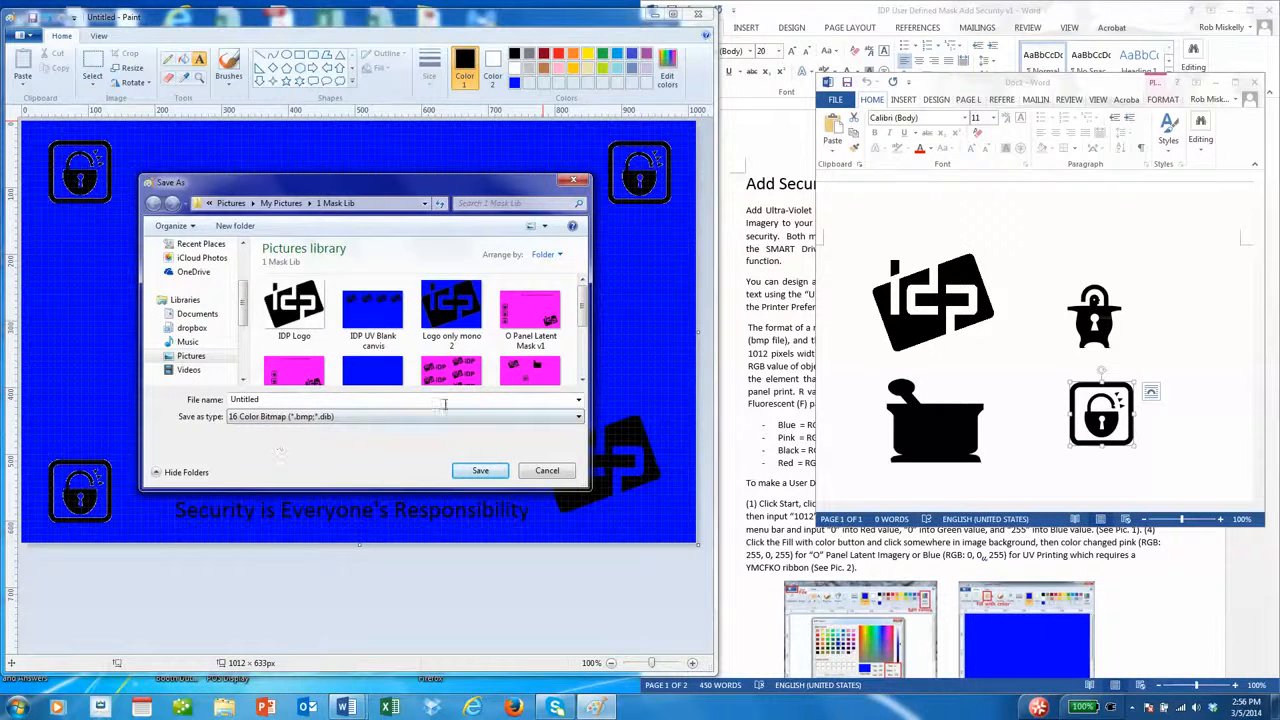
click(374, 318)
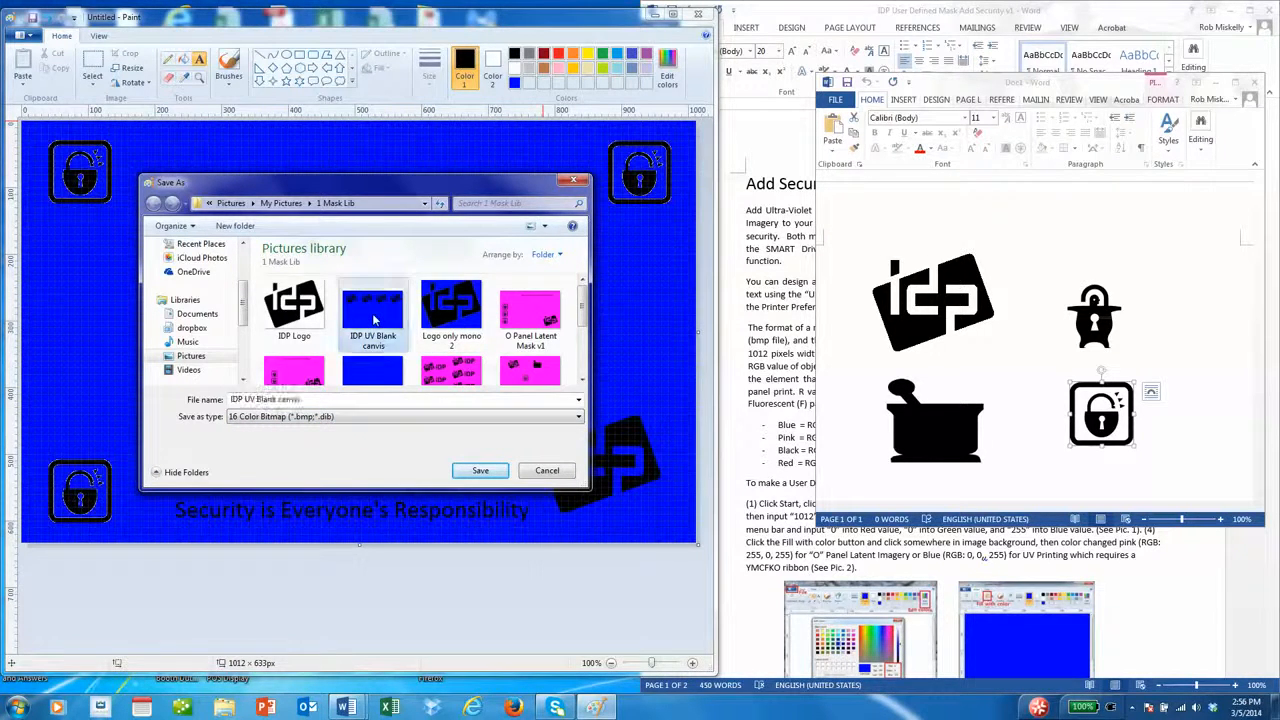
drag(583, 298, 583, 346)
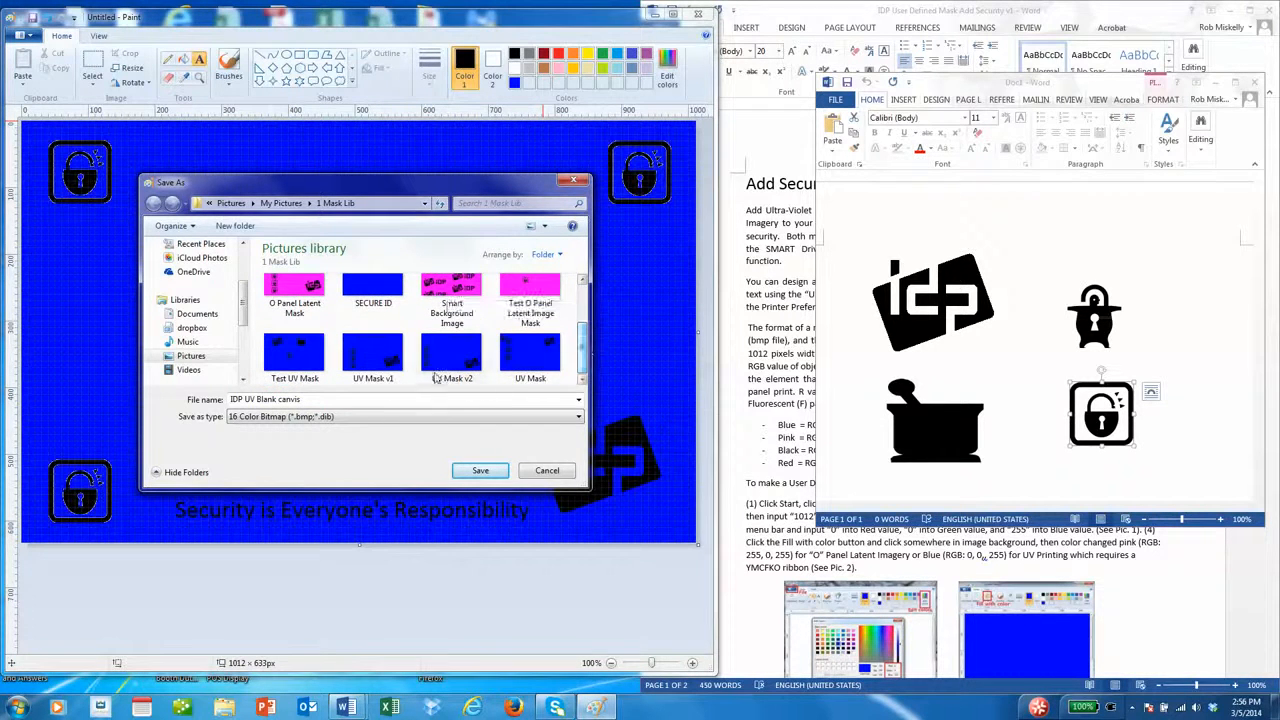
click(392, 364)
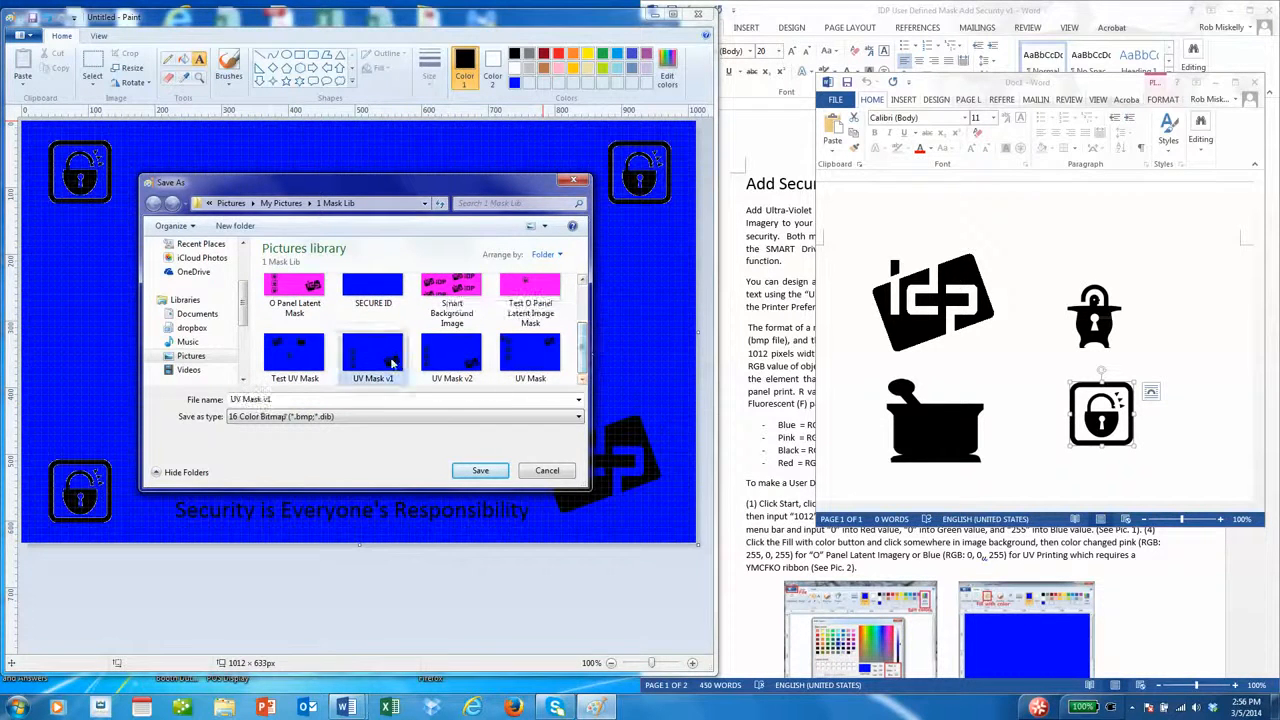
click(481, 473)
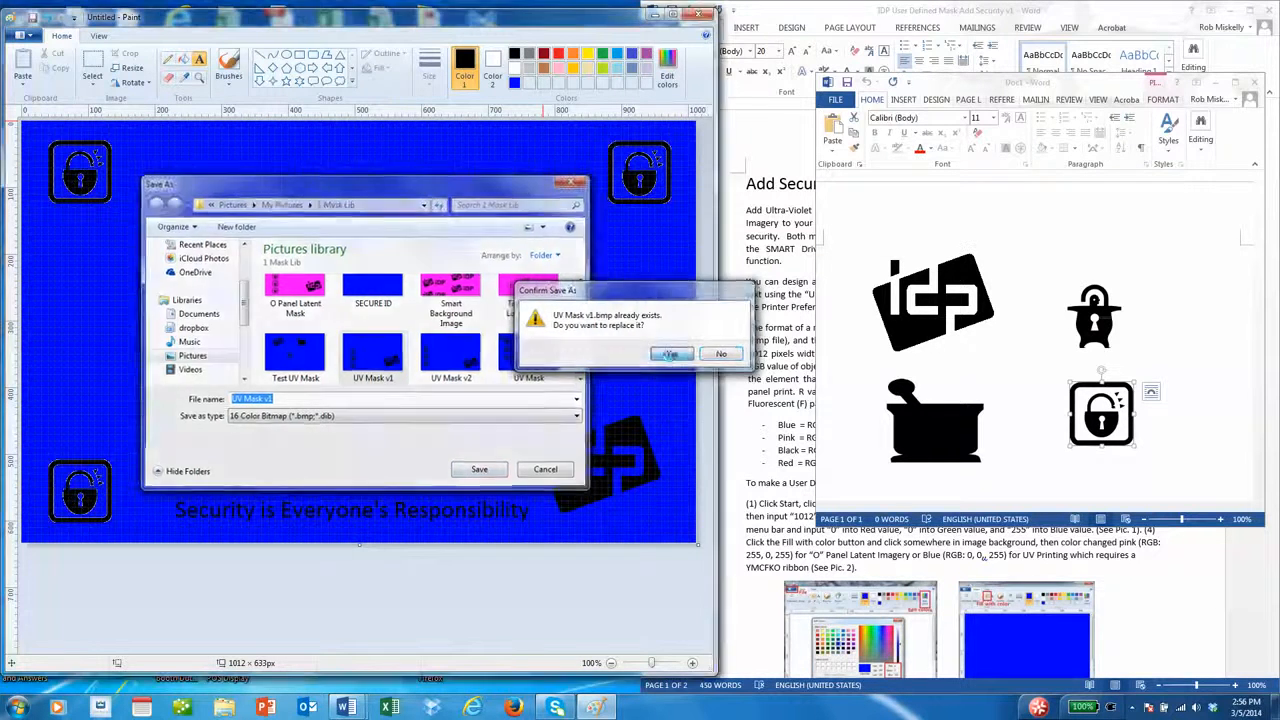
click(669, 355)
click(418, 382)
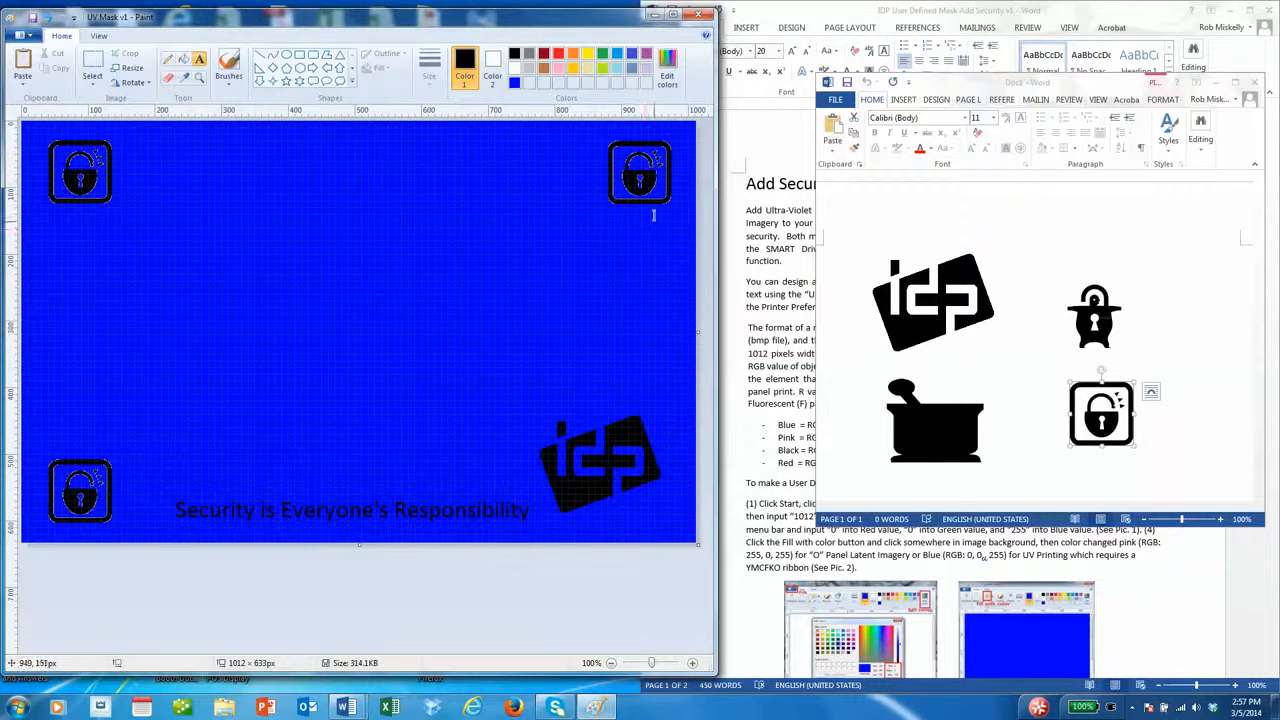
Define a custom pink with red 255, green 0 and blue 255 and make it Color 1
click(667, 64)
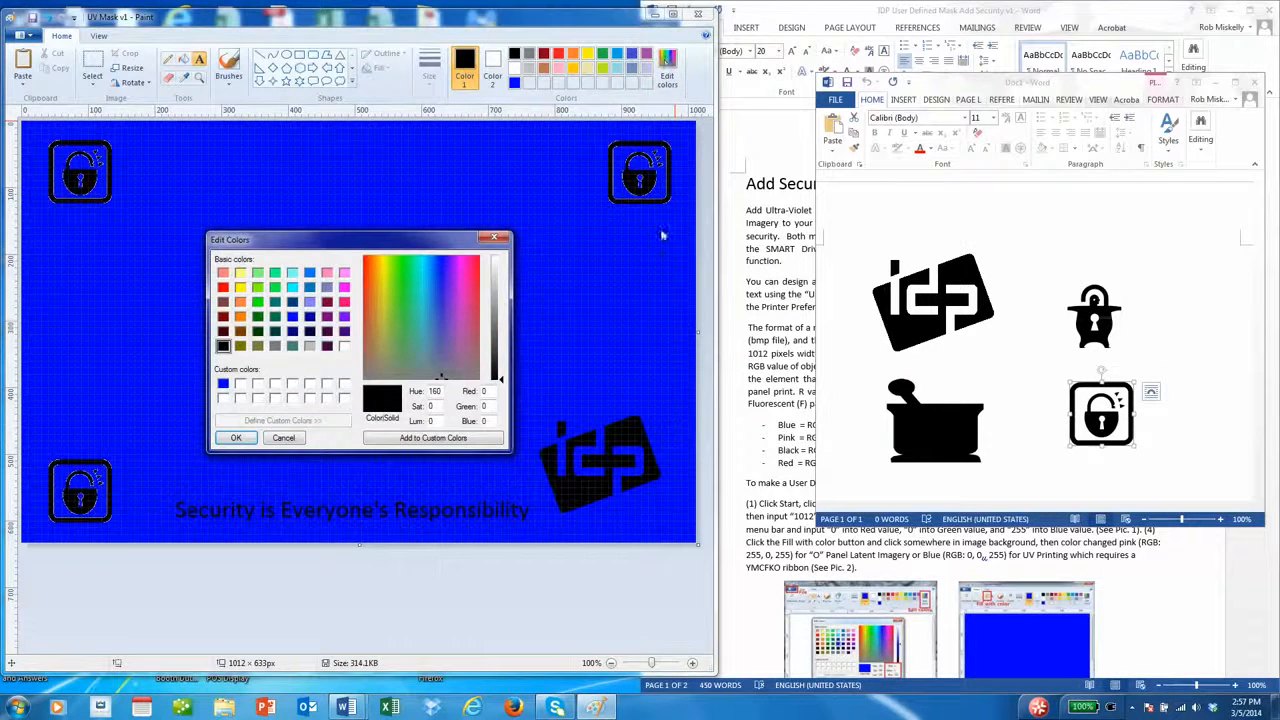
double_click(486, 391)
text(255)
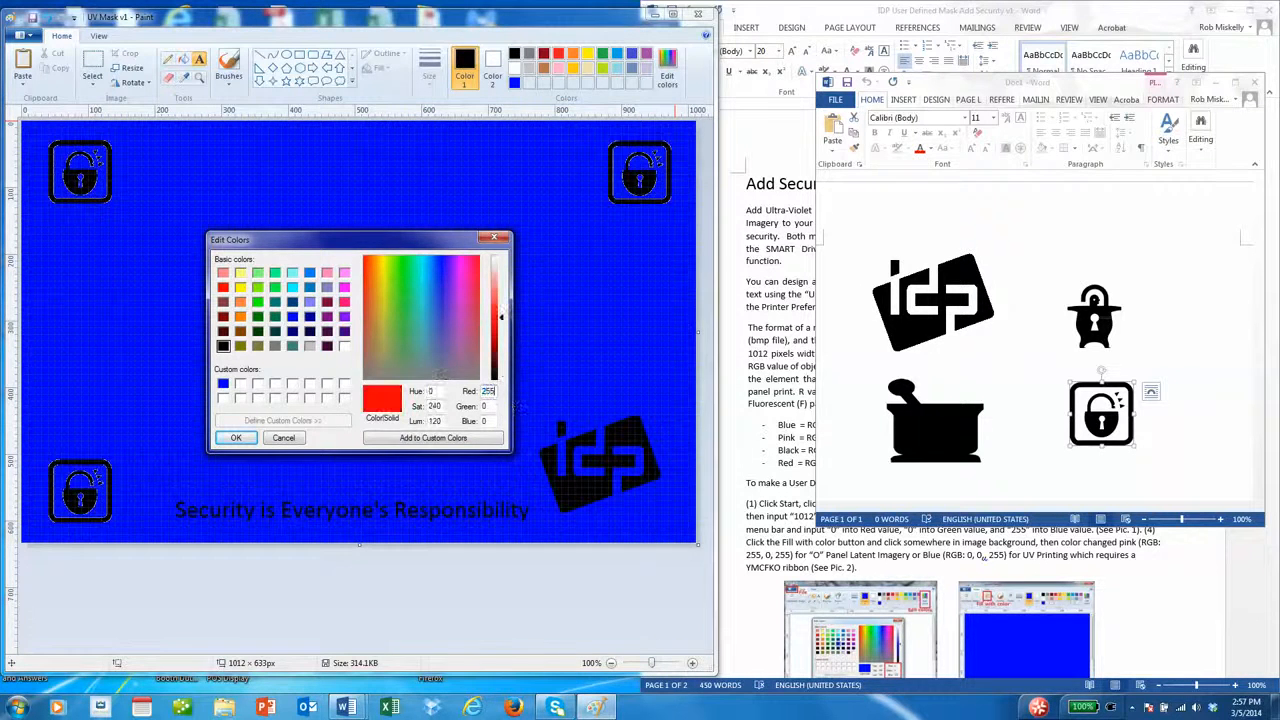
key(Tab)
key(Tab)
text(255)
key(Tab)
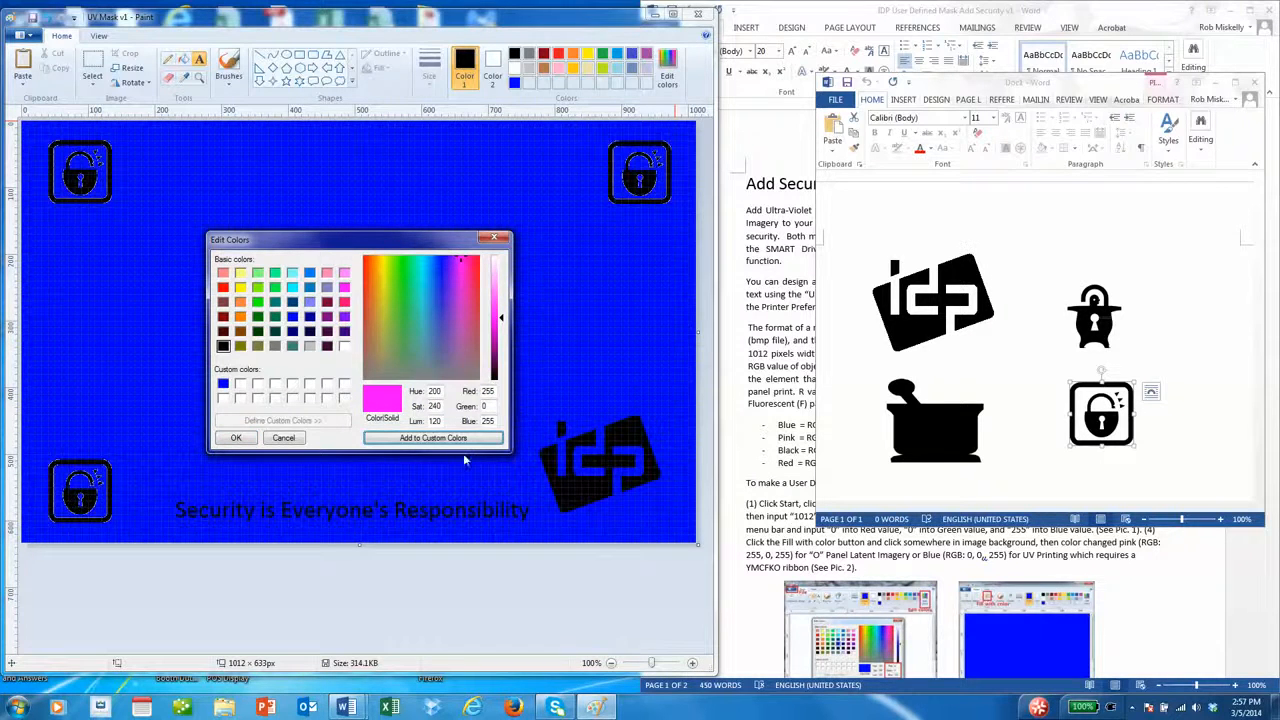
click(458, 440)
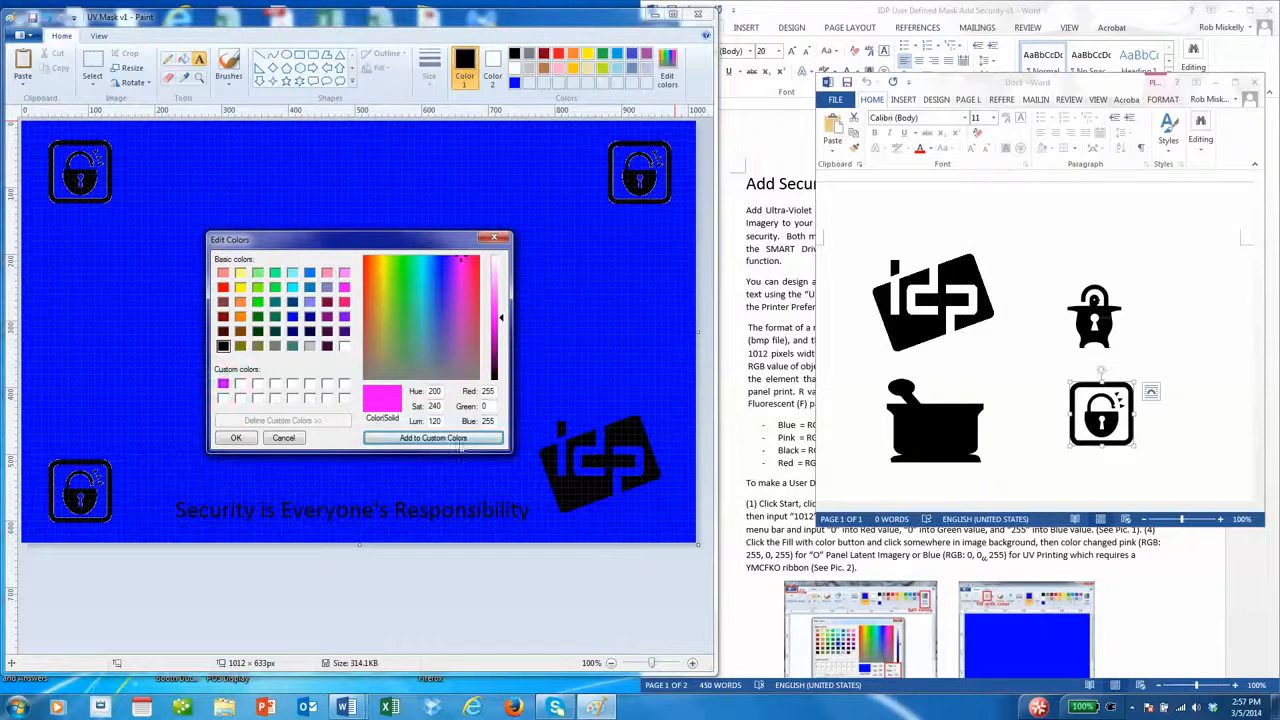
click(236, 438)
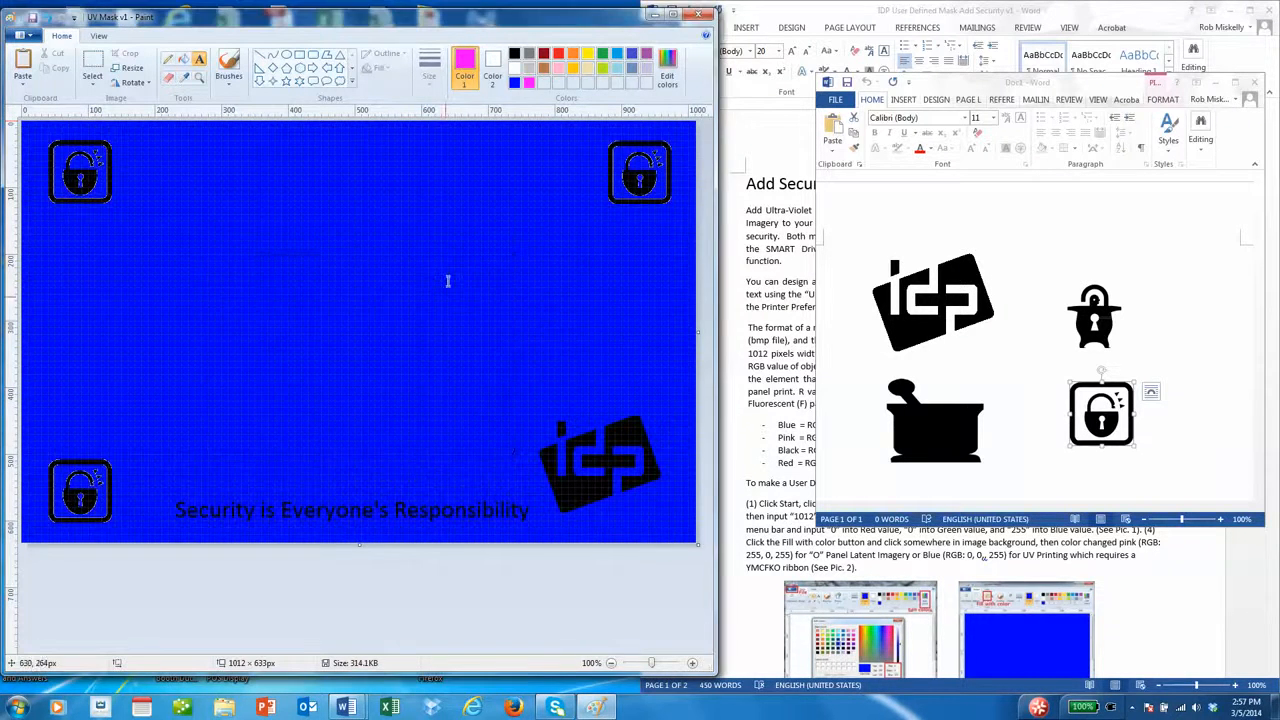
Fill the blue background, the blue areas of the three padlocks and the enclosed letter interiors of the text with pink
click(183, 60)
click(264, 197)
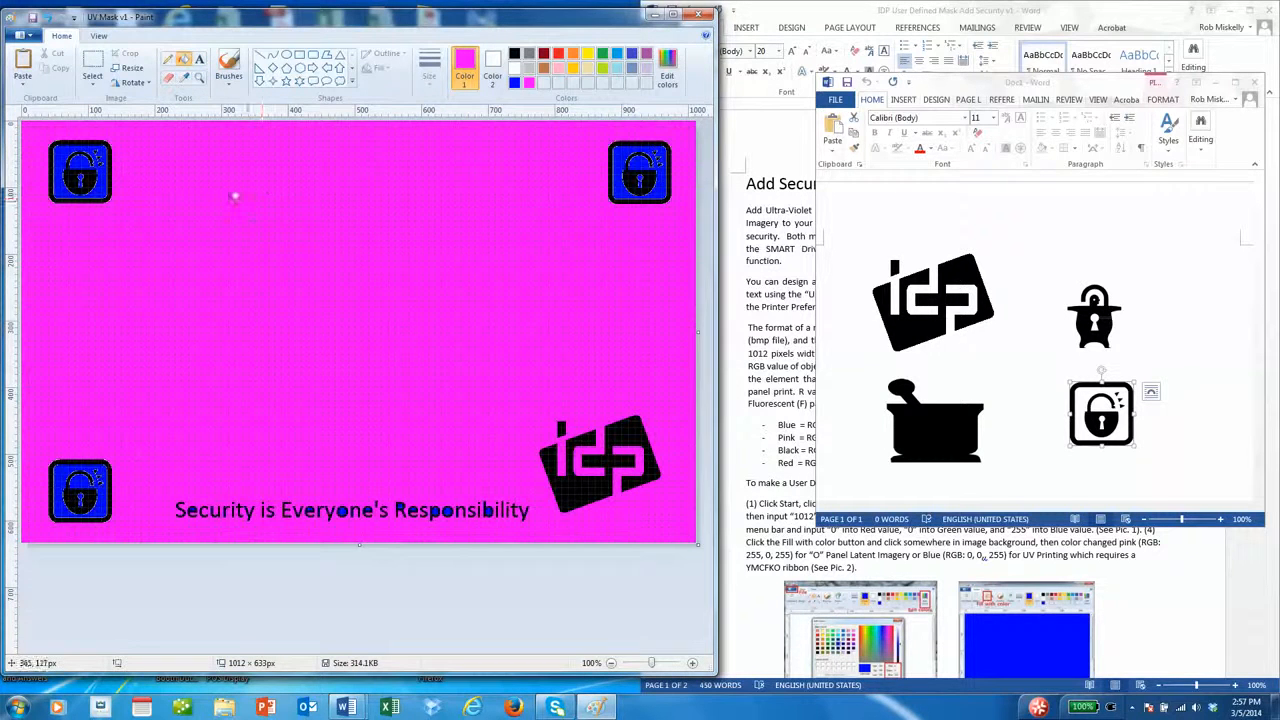
click(78, 164)
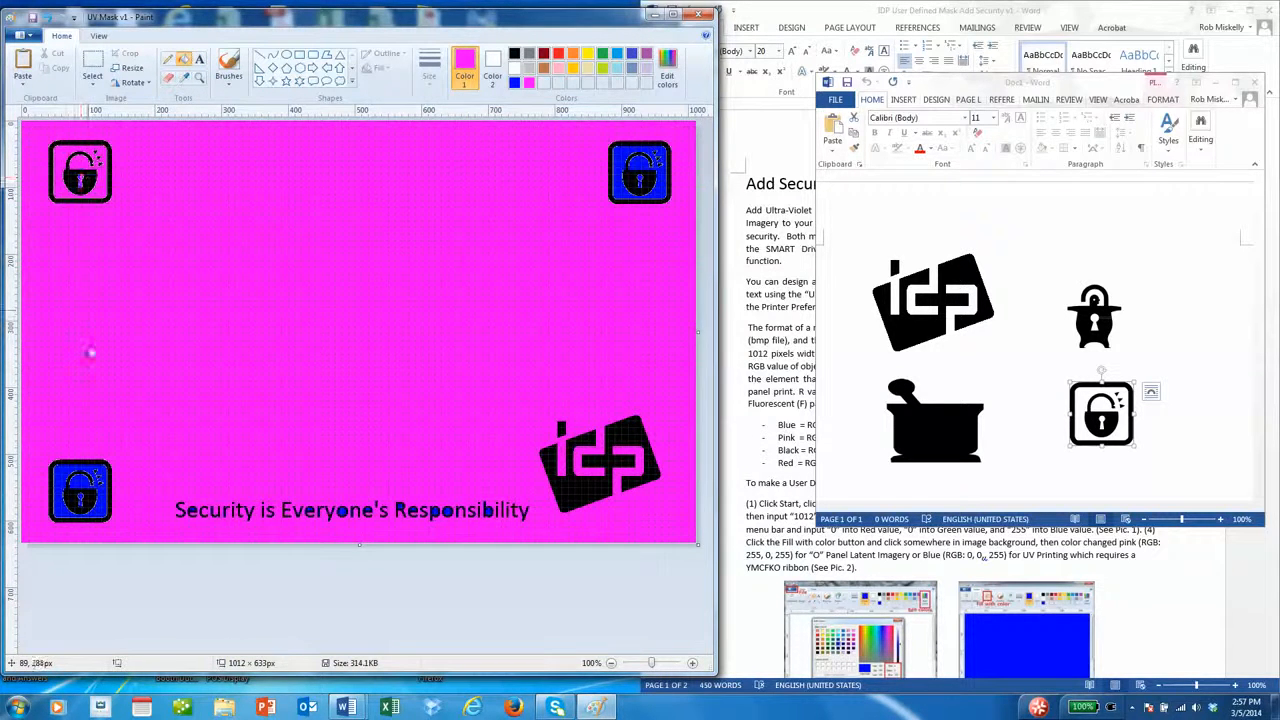
click(66, 470)
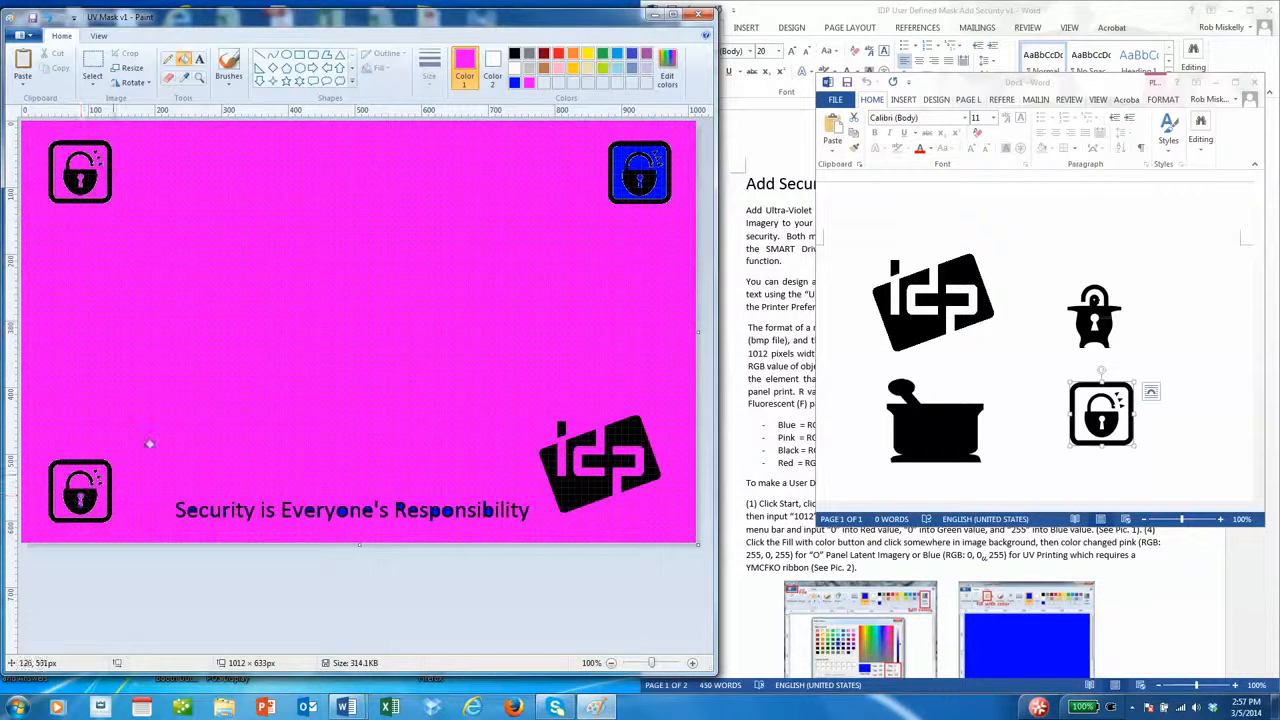
click(638, 176)
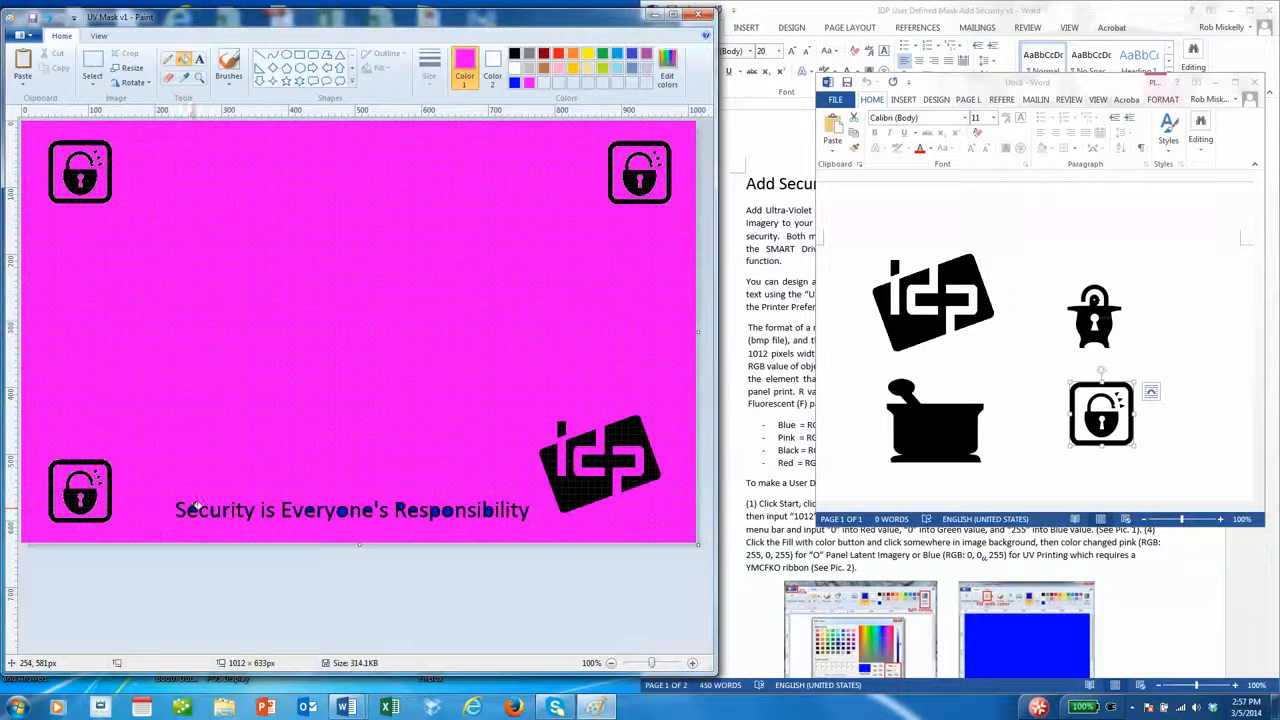
click(309, 508)
click(342, 510)
click(437, 510)
Save the pink mask as the 16 Color Bitmap "O Panel Latent Mask v1" in 1 Mask Lib, replacing the existing file
click(22, 35)
click(45, 146)
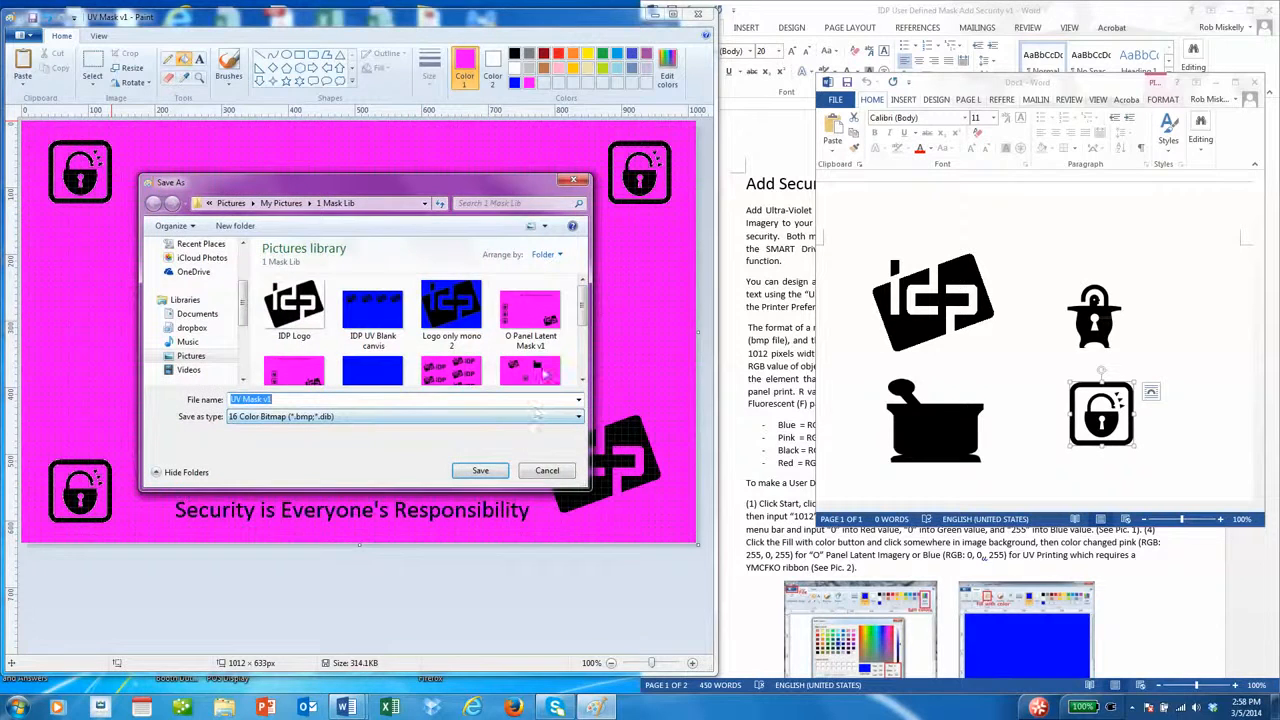
click(547, 322)
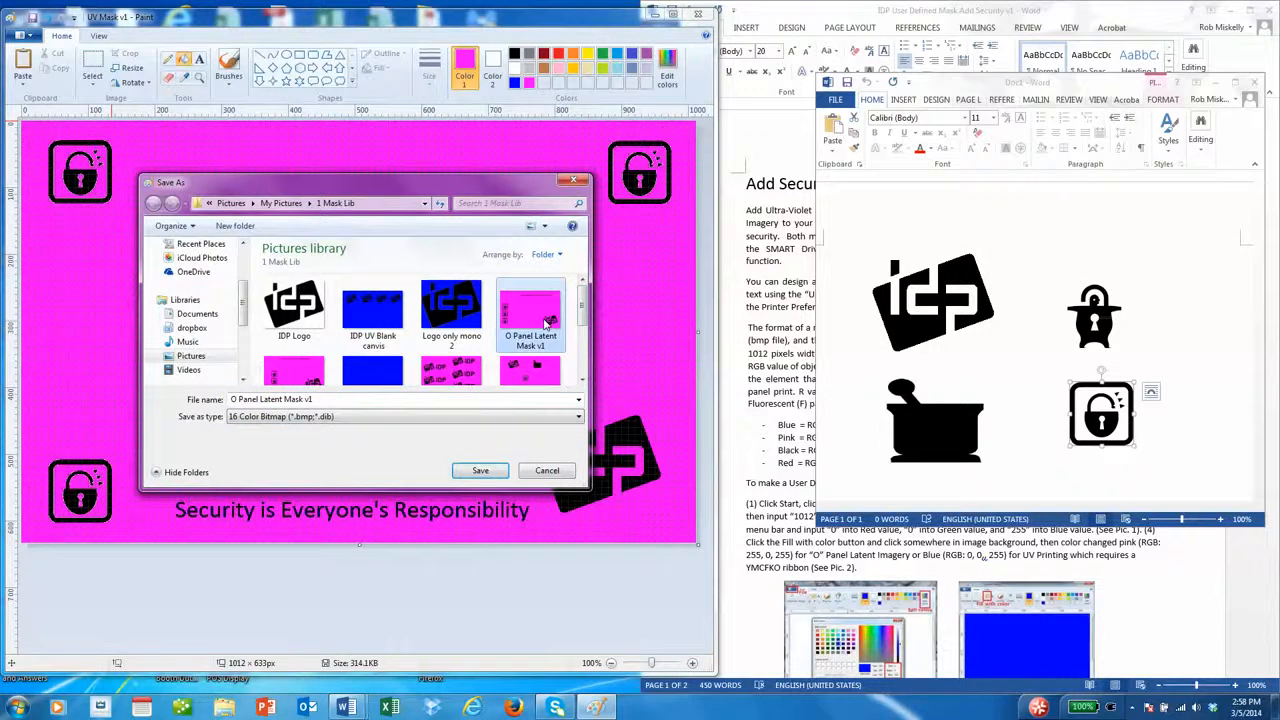
click(481, 472)
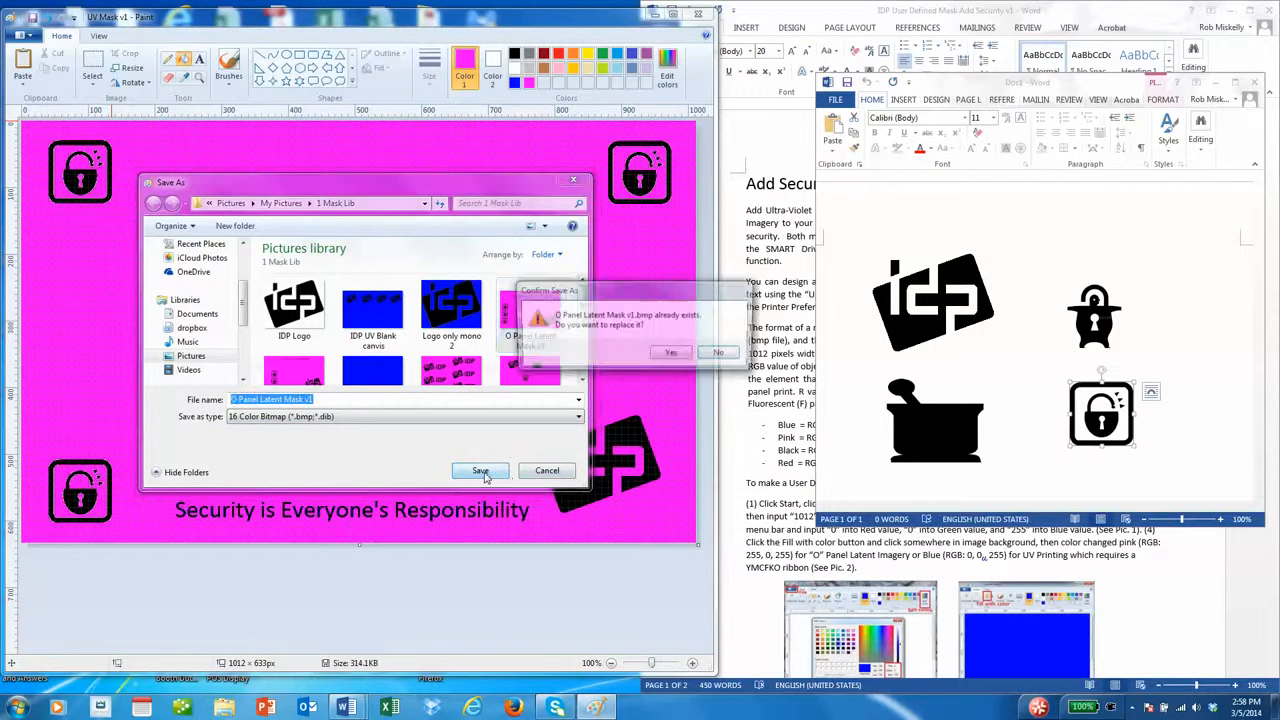
click(673, 352)
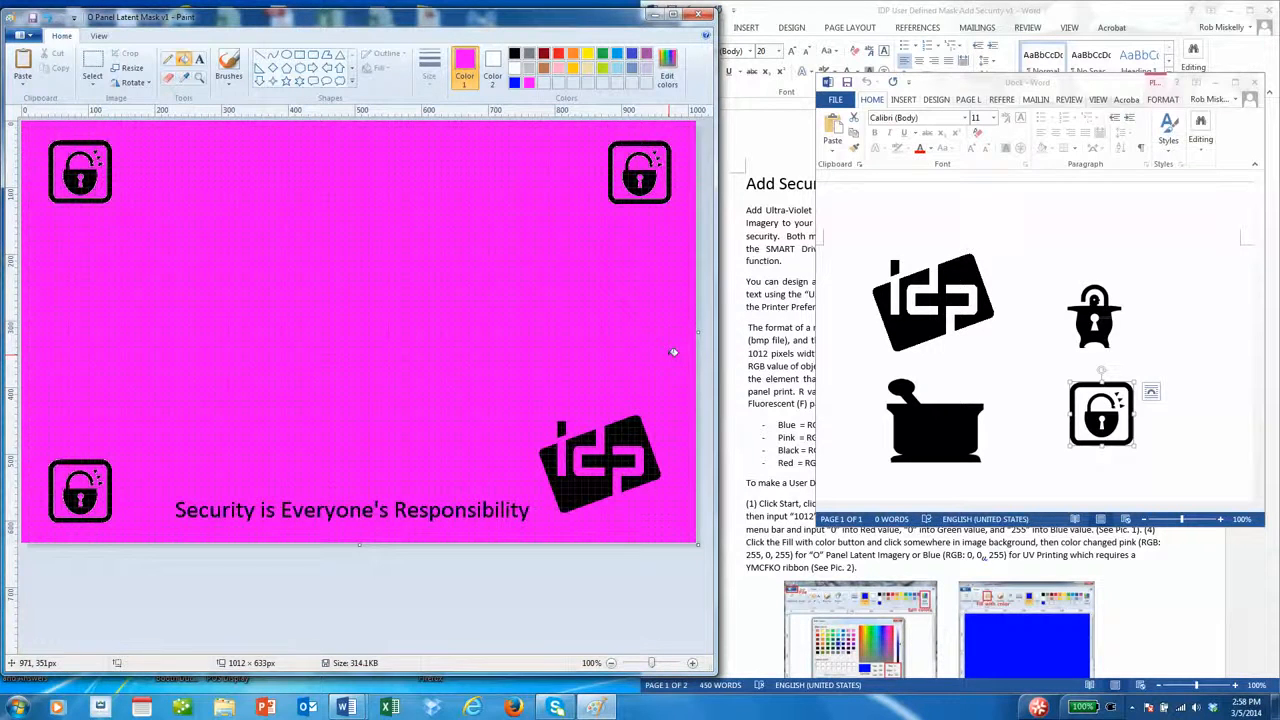
Switch to Windows Devices and Printers and open the printing preferences of the IDP SMART-50 Card Printer
click(20, 704)
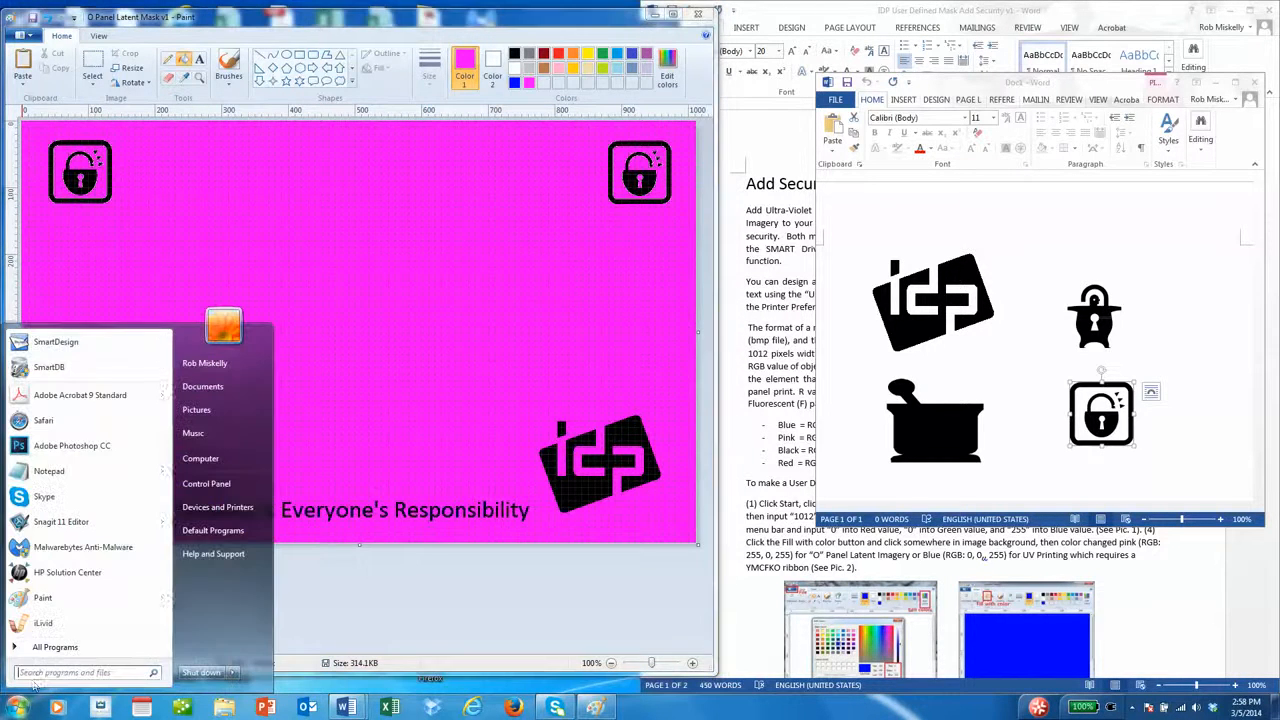
click(222, 507)
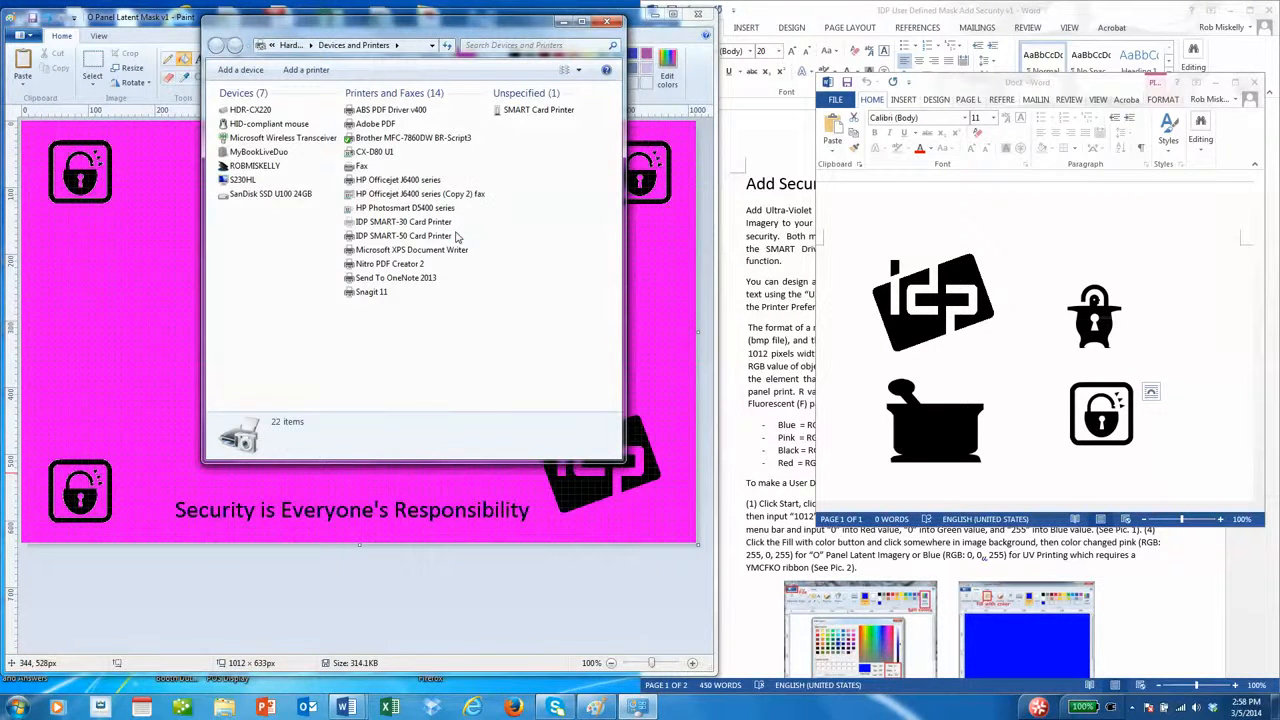
click(411, 238)
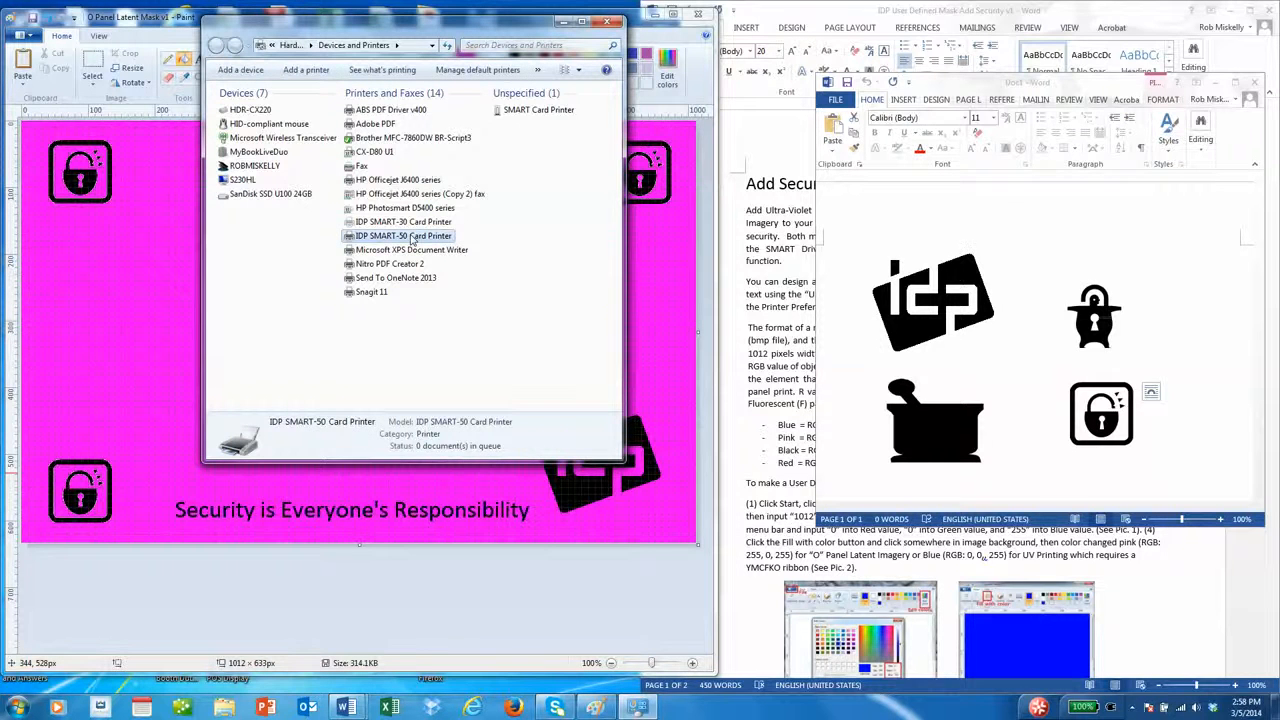
right_click(411, 238)
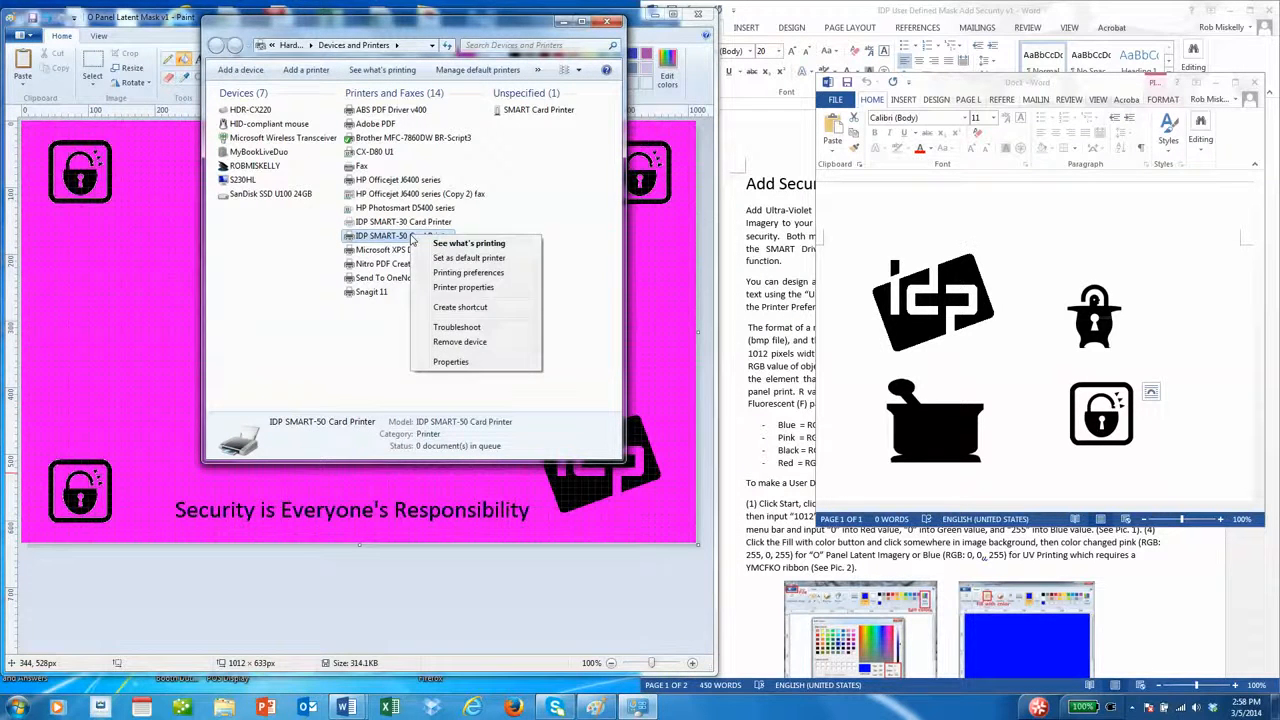
click(498, 273)
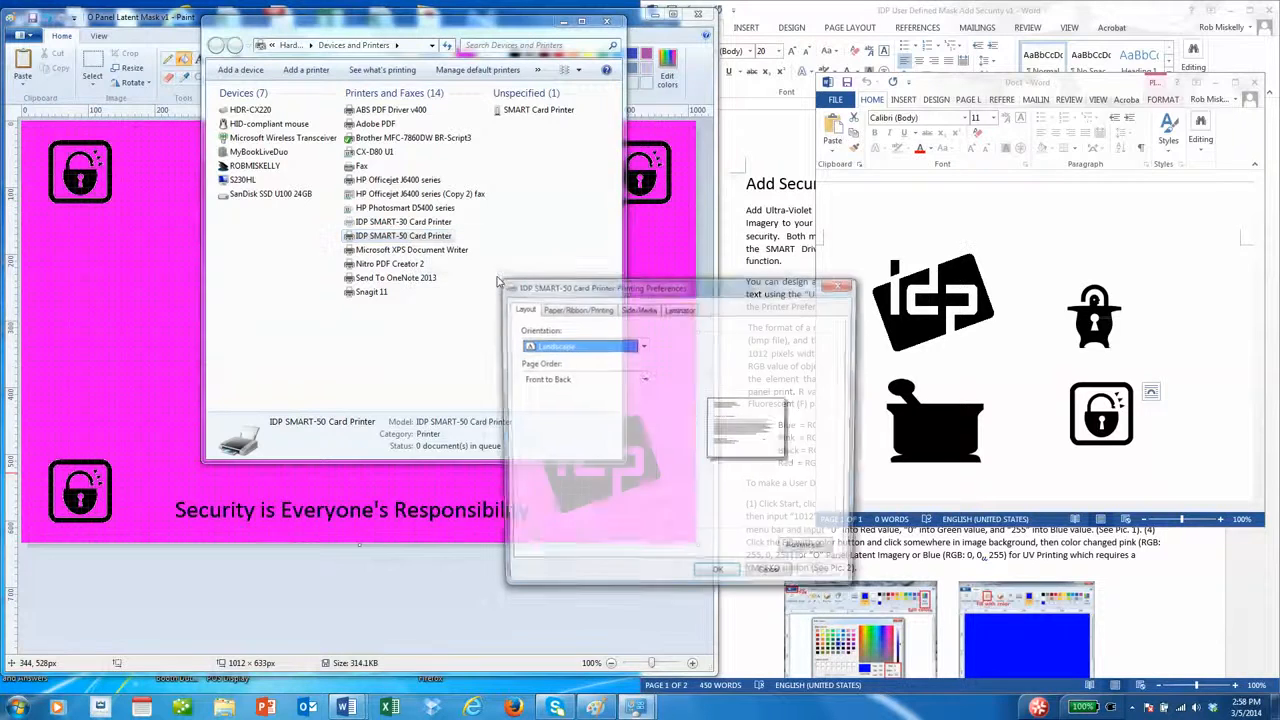
Set the laminator overlay to Use and apply the change
click(679, 310)
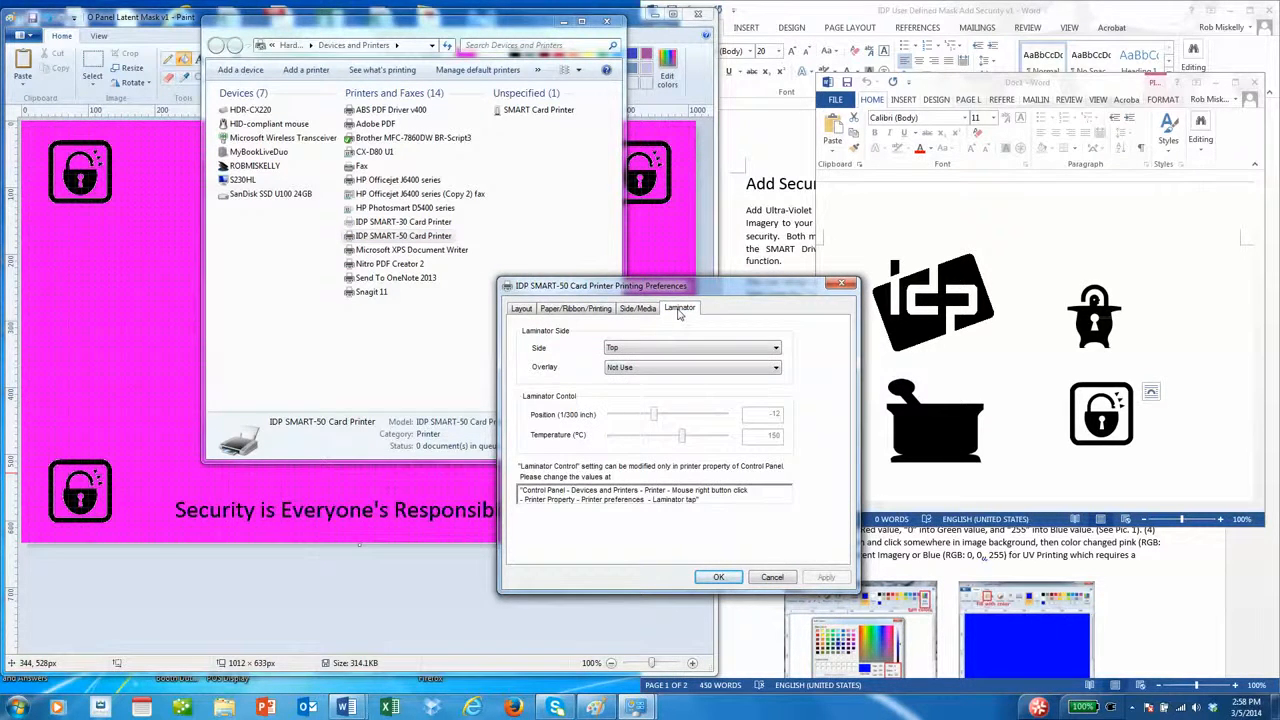
click(664, 368)
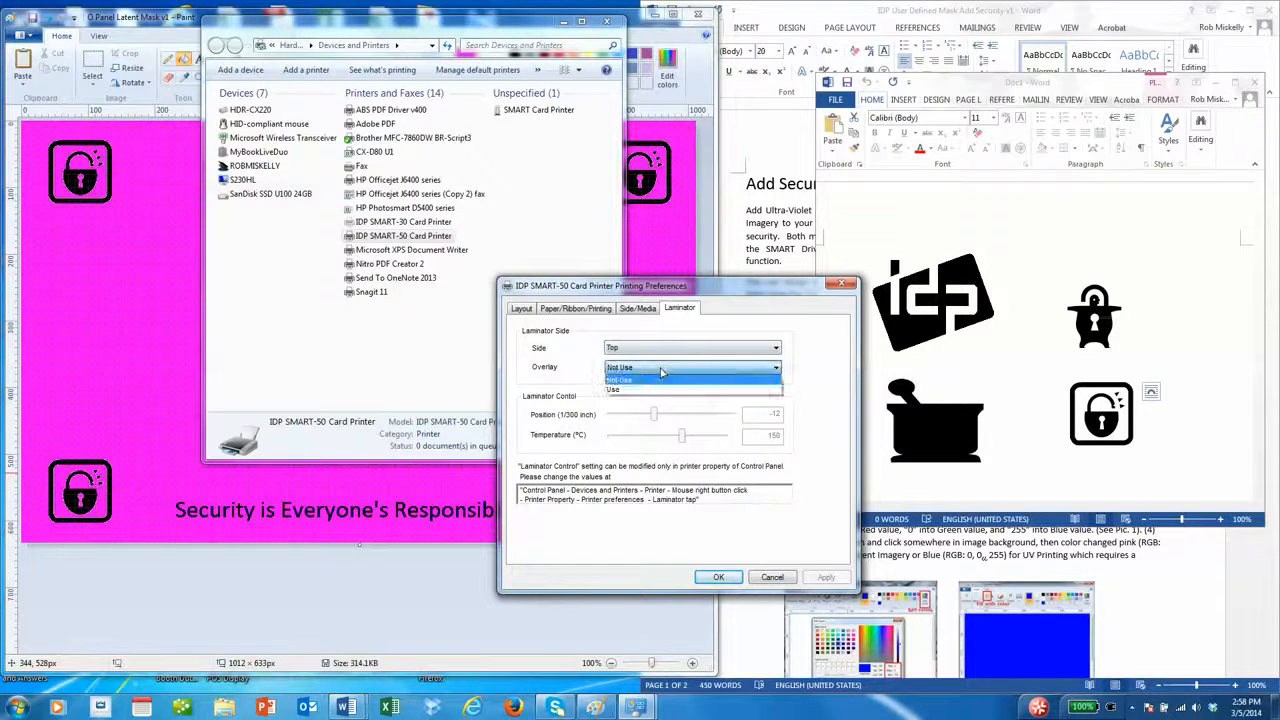
click(650, 392)
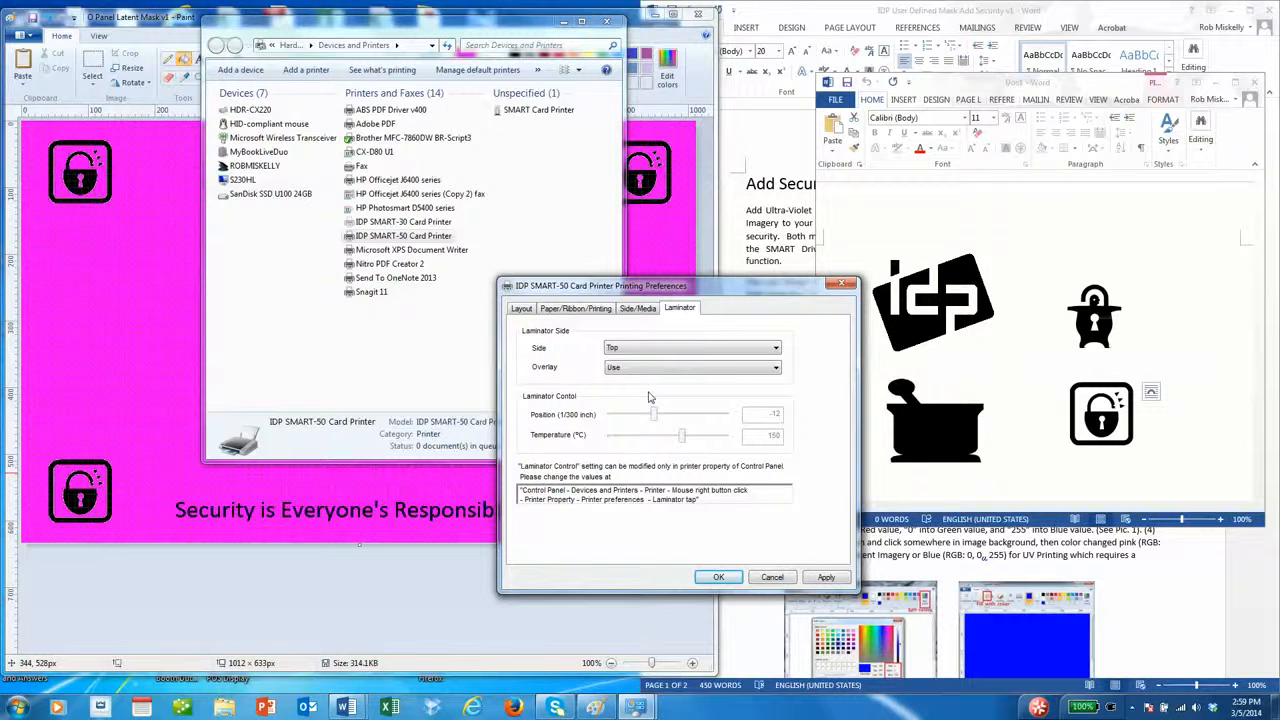
click(834, 578)
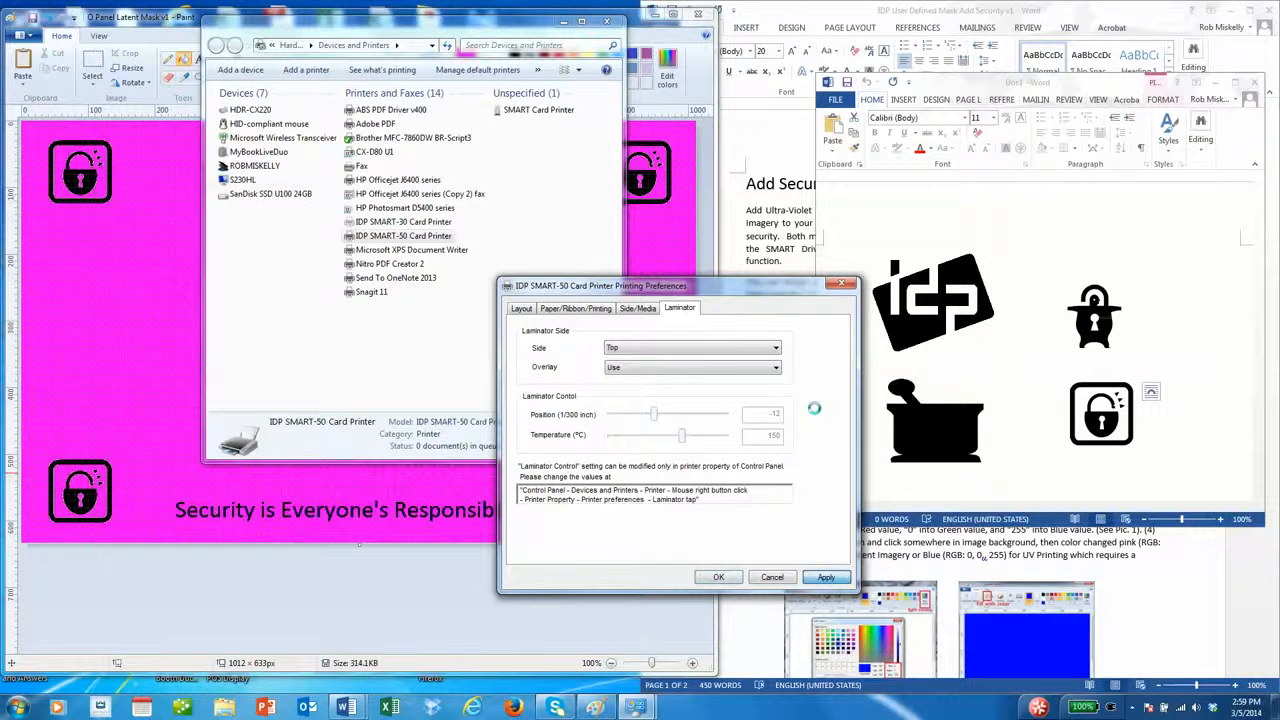
Set the front media to User Defined Card with the O Panel Latent Mask bitmap from 1 Mask Lib, and apply it
click(631, 311)
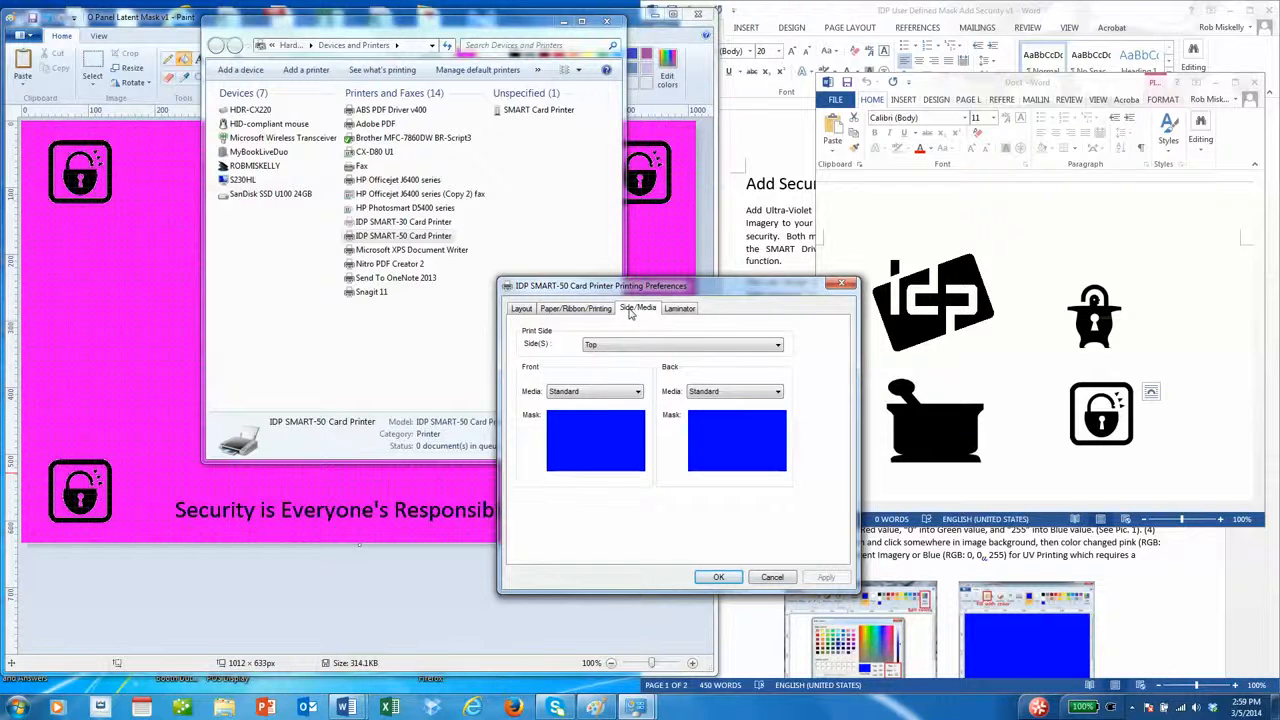
click(591, 393)
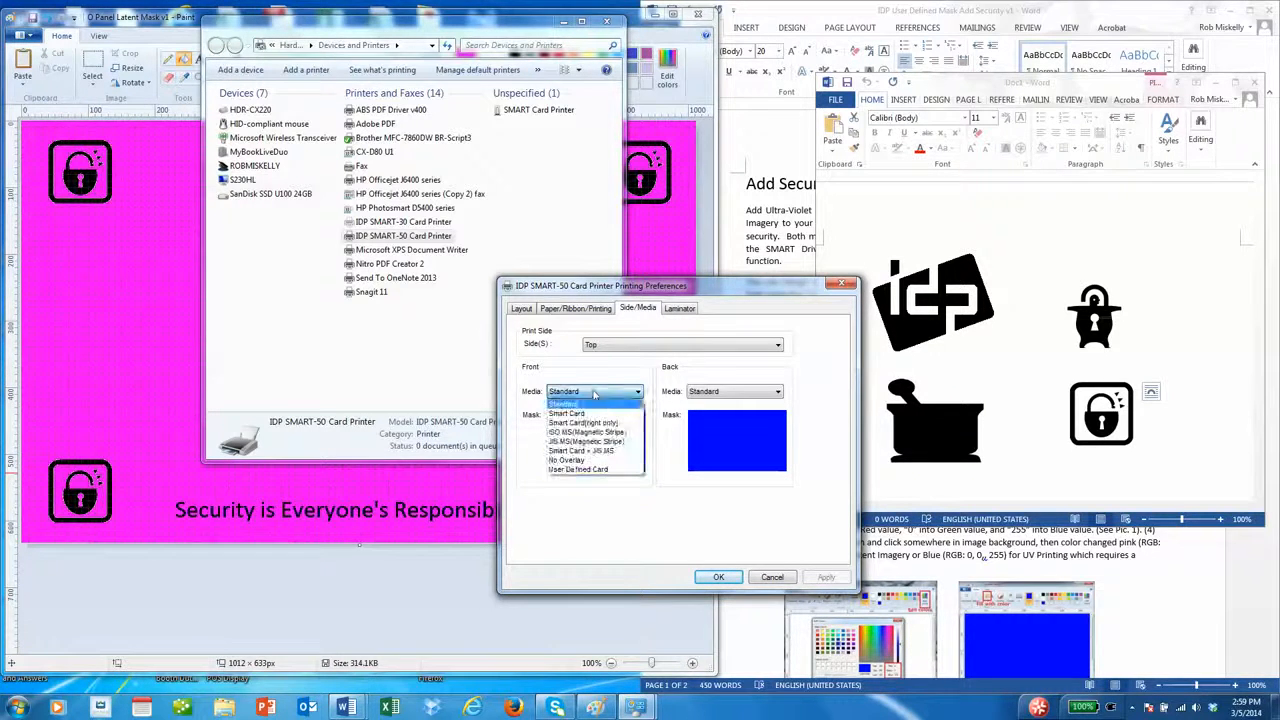
click(612, 471)
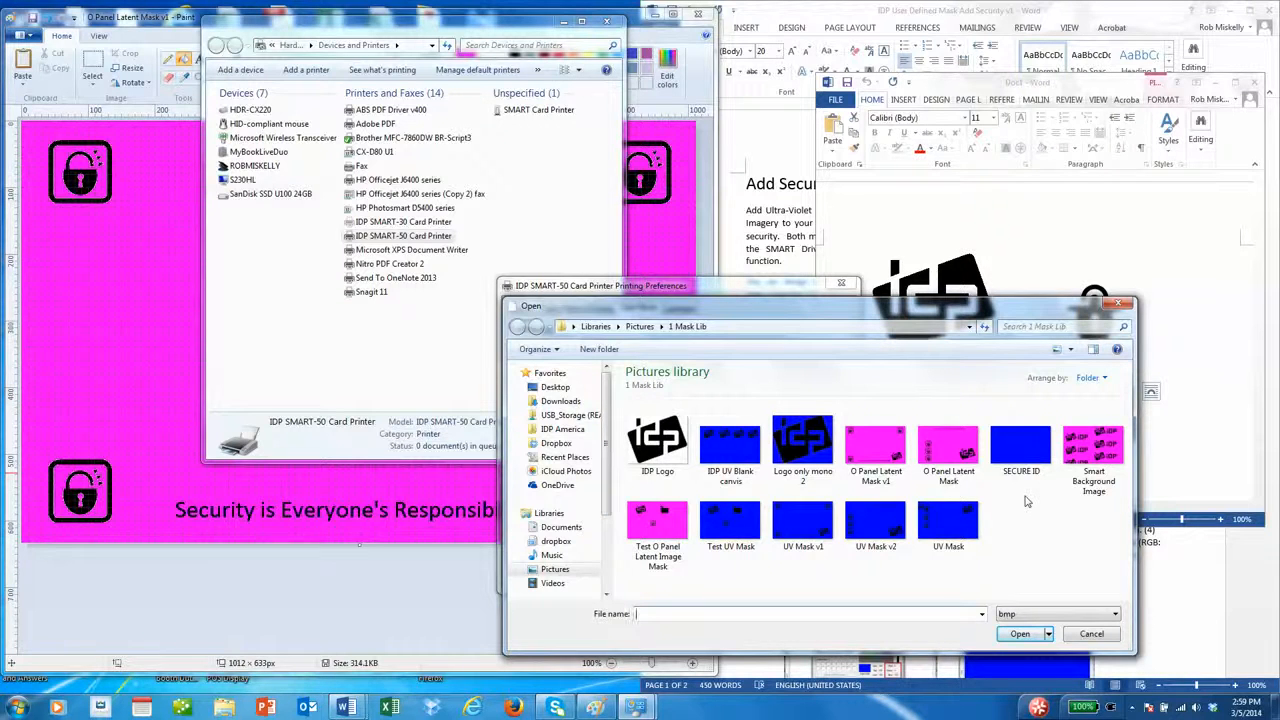
click(947, 470)
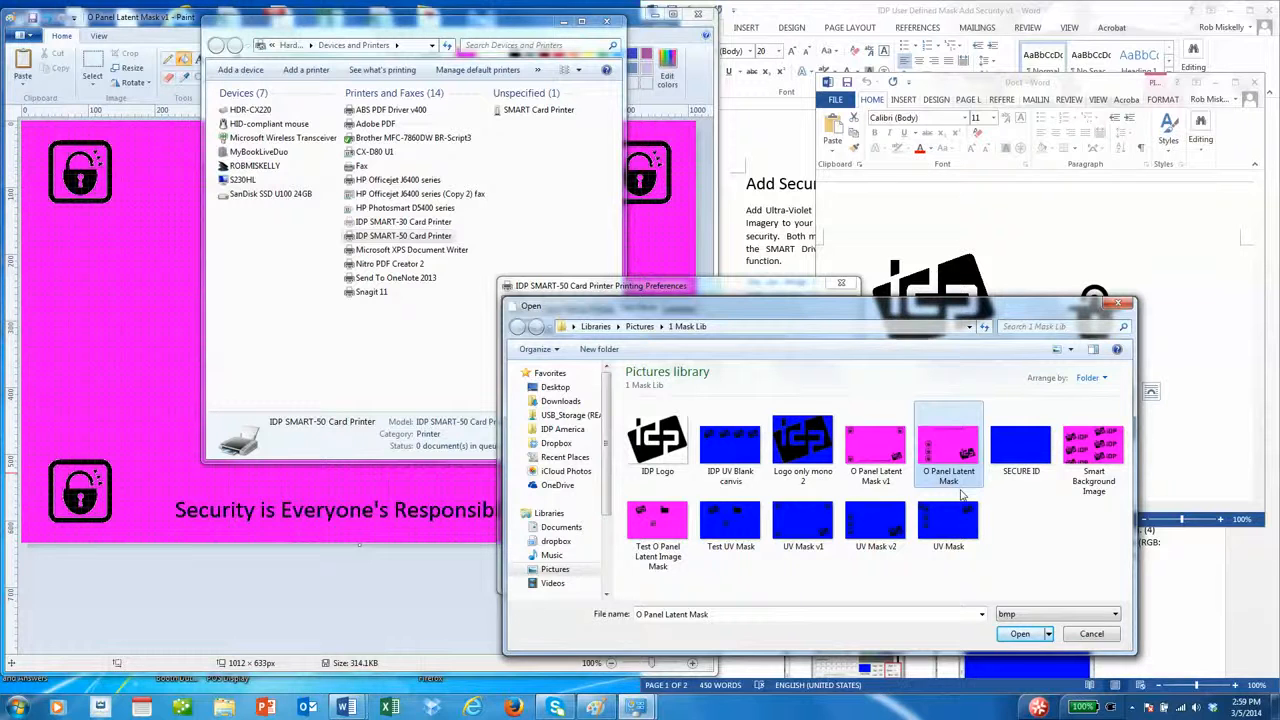
click(1018, 636)
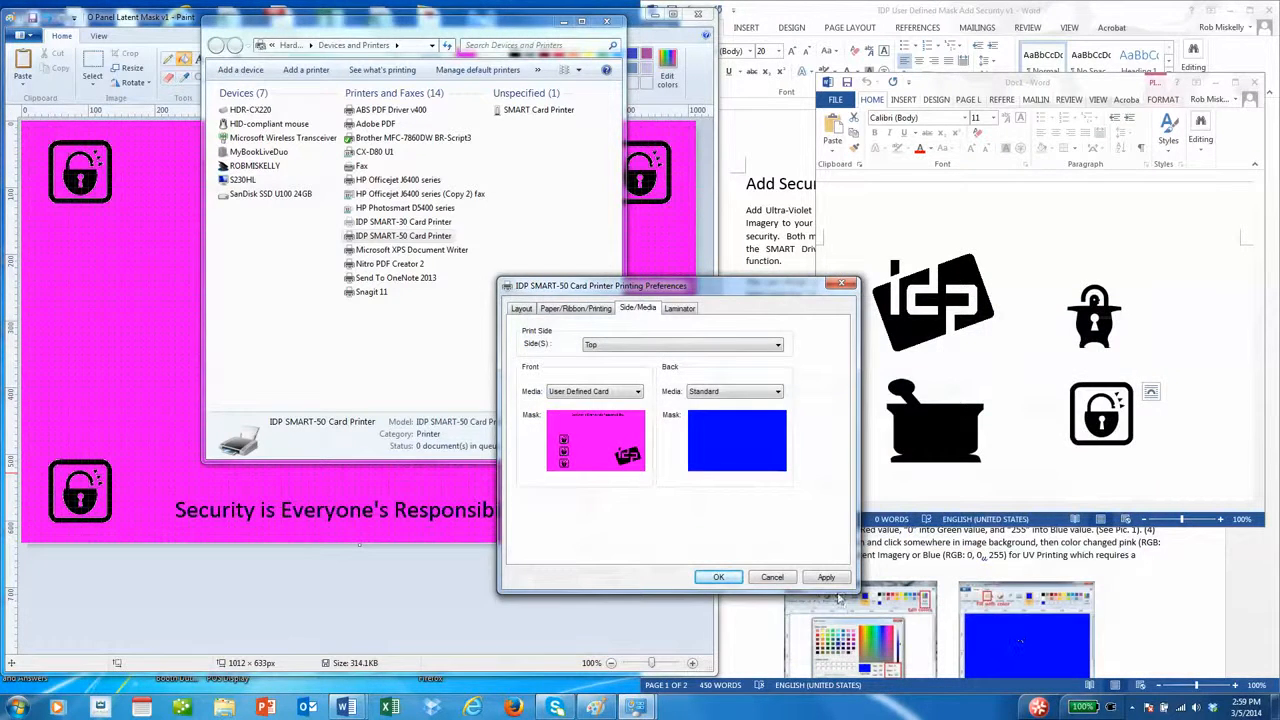
click(828, 577)
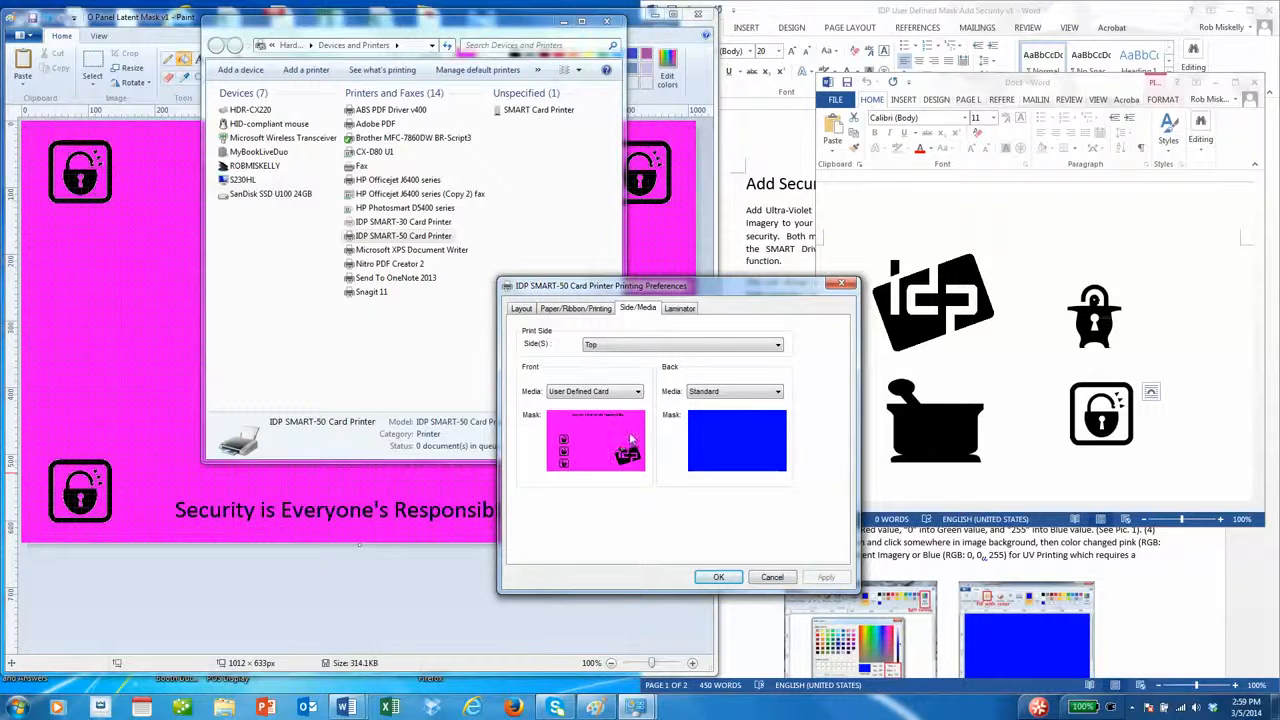
Load UV Mask v1 as the front User Defined Card mask, apply it and close the printing preferences with the changes accepted
click(628, 393)
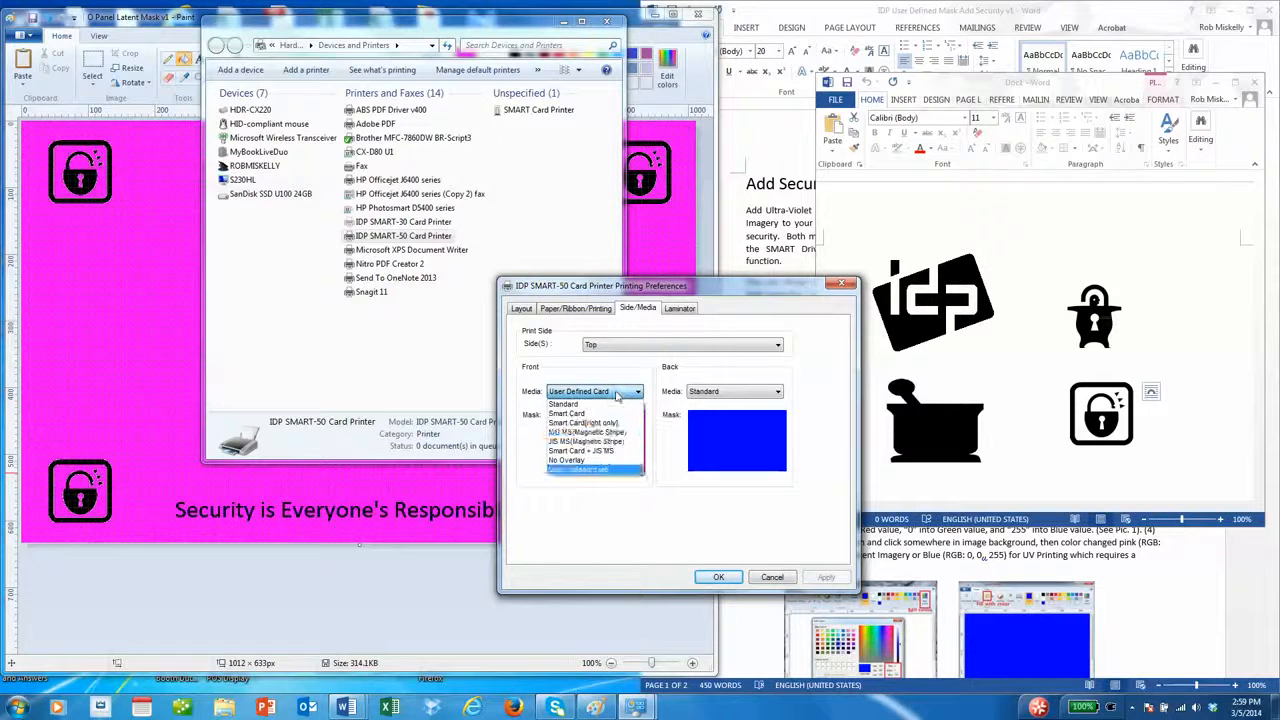
click(603, 469)
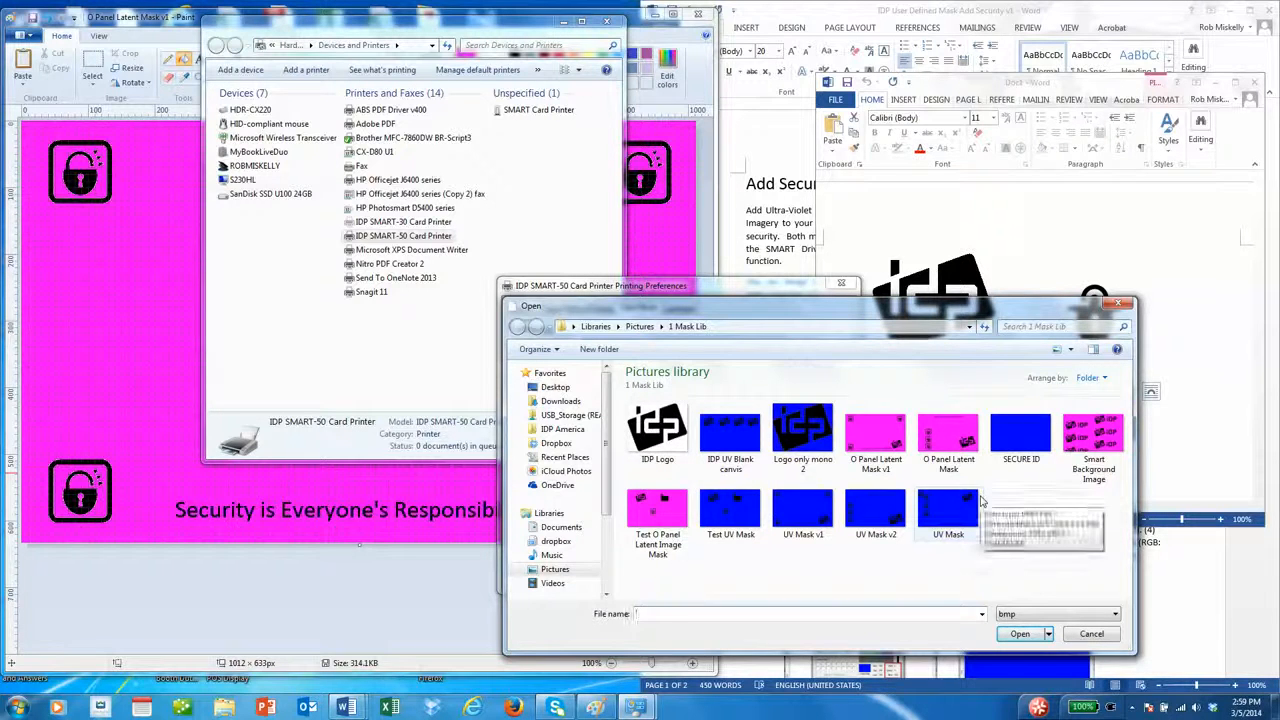
click(802, 510)
click(1020, 634)
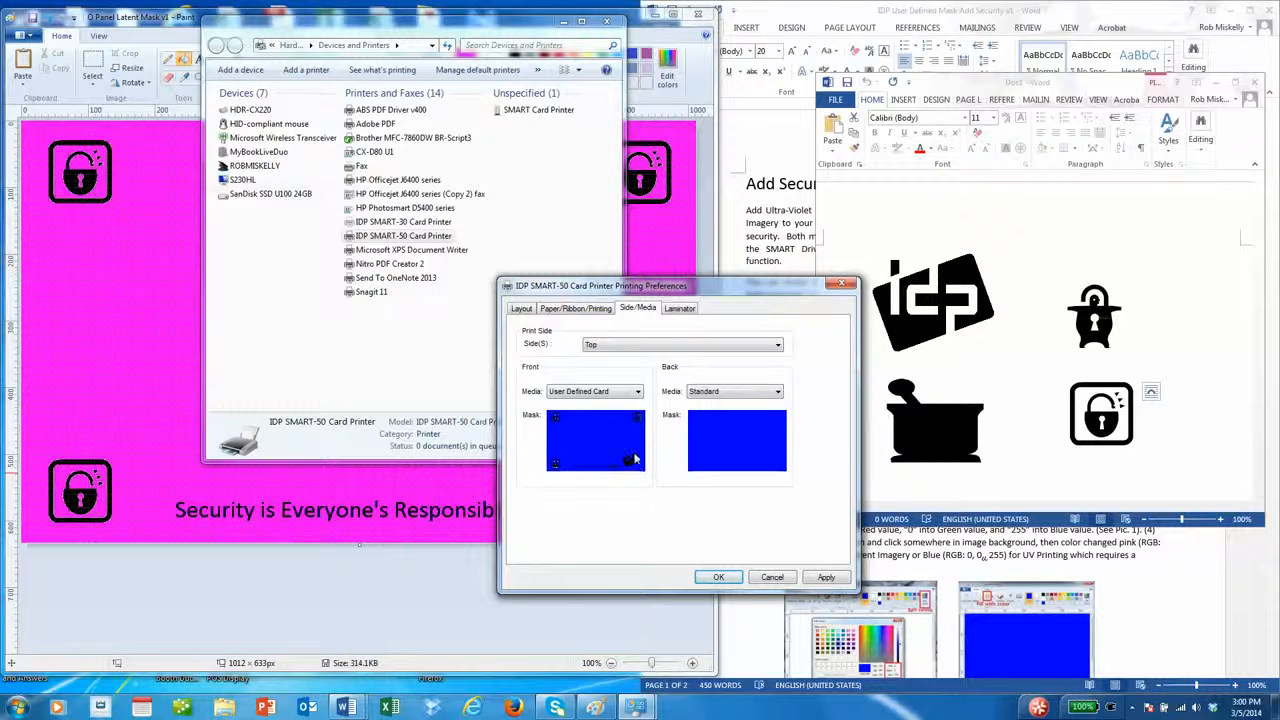
click(826, 577)
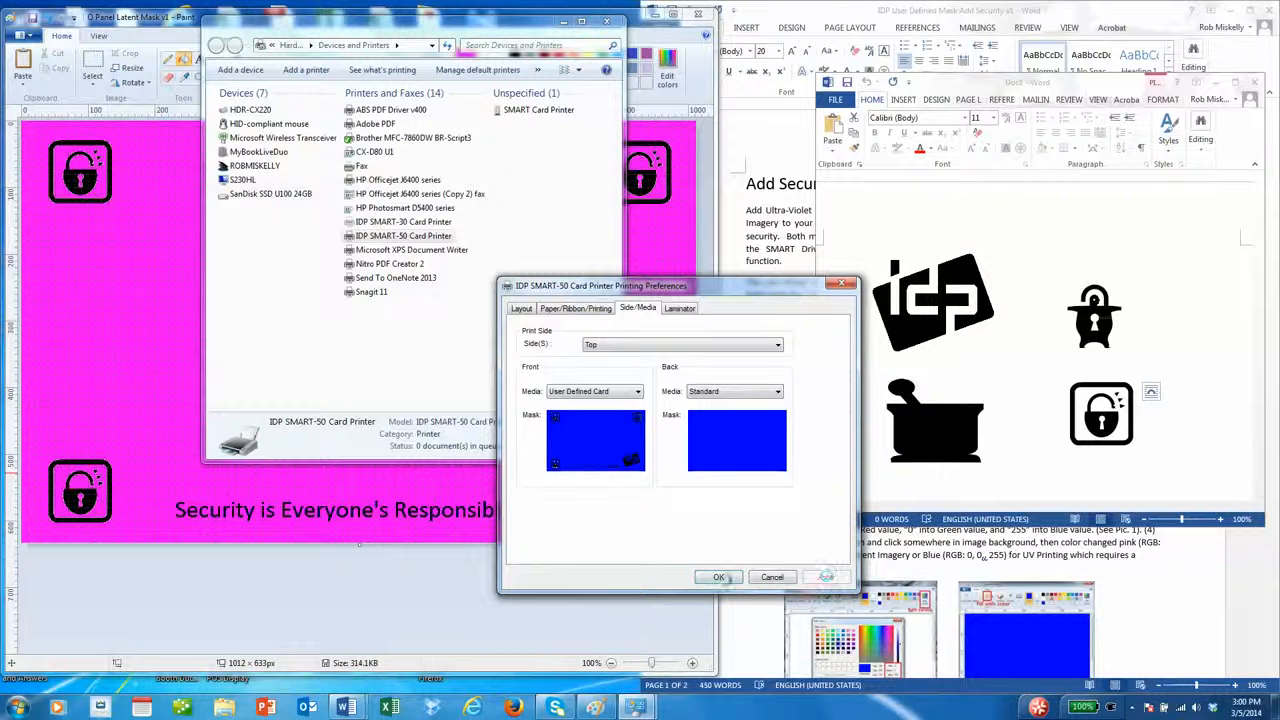
click(720, 577)
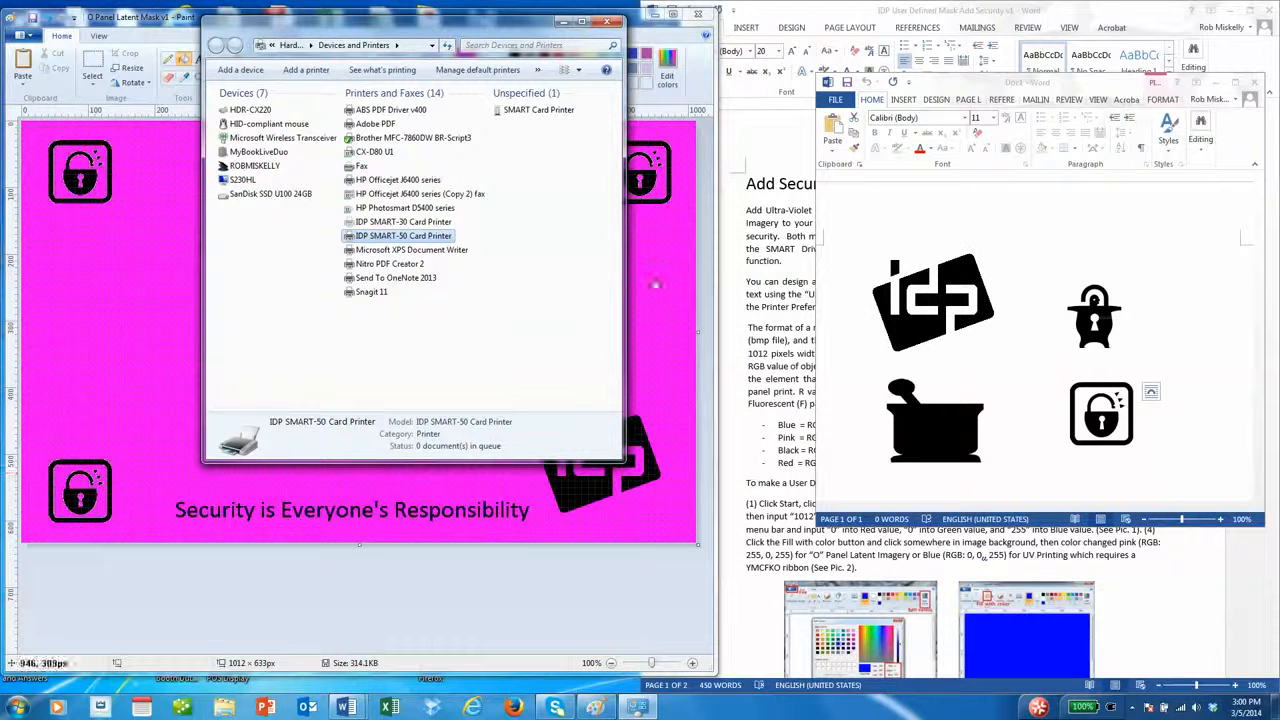
Move the Devices and Printers window off the Paint canvas and over the Word documents so the whole pink mask is uncovered
drag(504, 27, 513, 73)
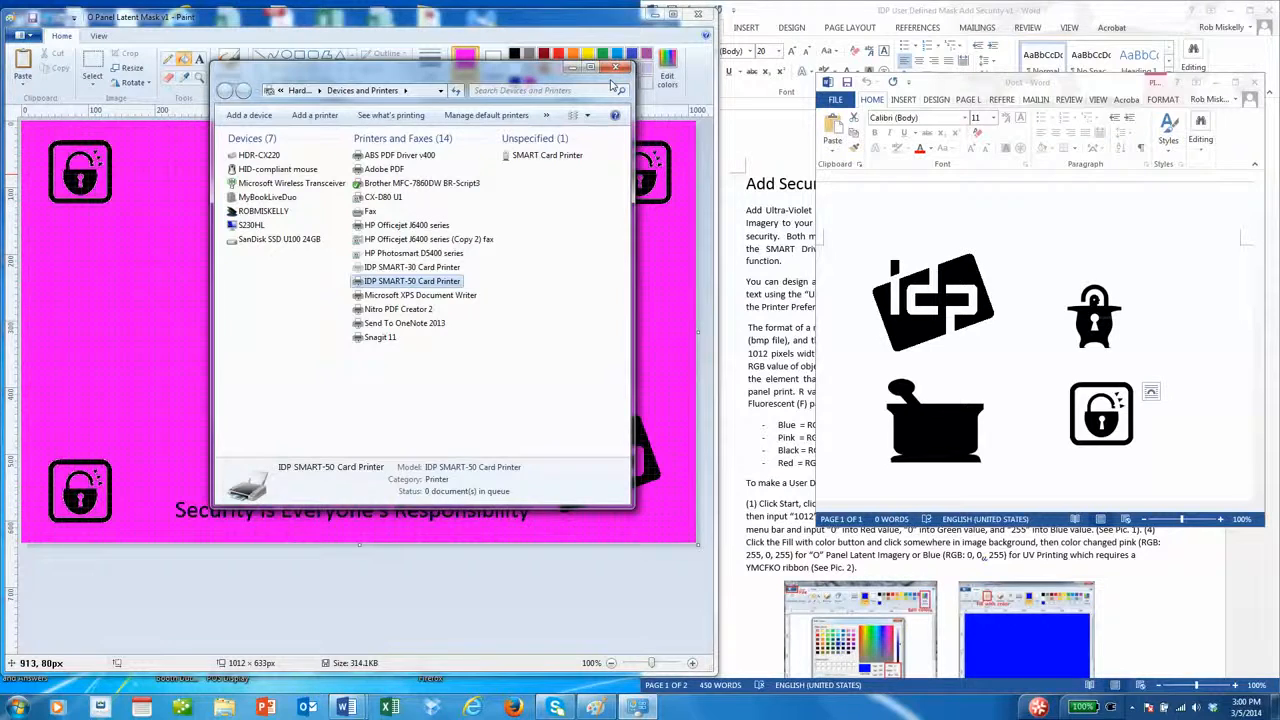
mouse_move(499, 77)
mouse_down()
mouse_move(465, 152)
mouse_move(407, 148)
mouse_move(428, 145)
mouse_up()
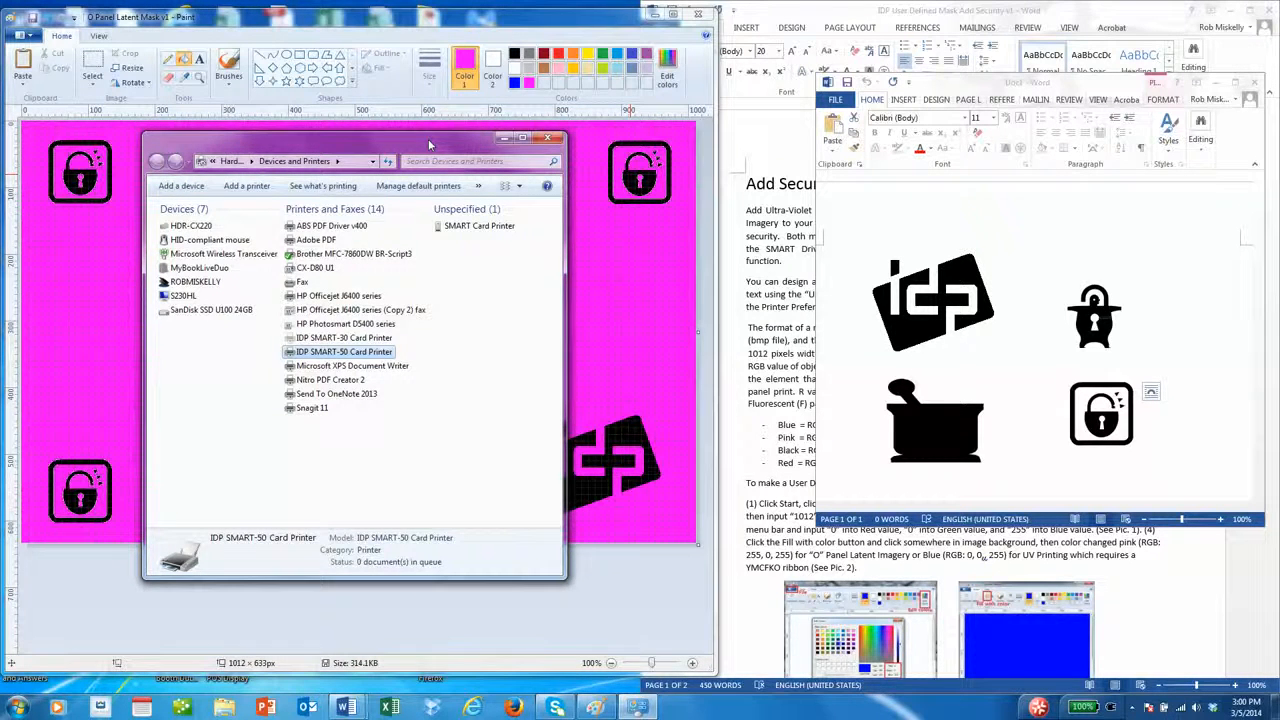
drag(428, 138, 1023, 70)
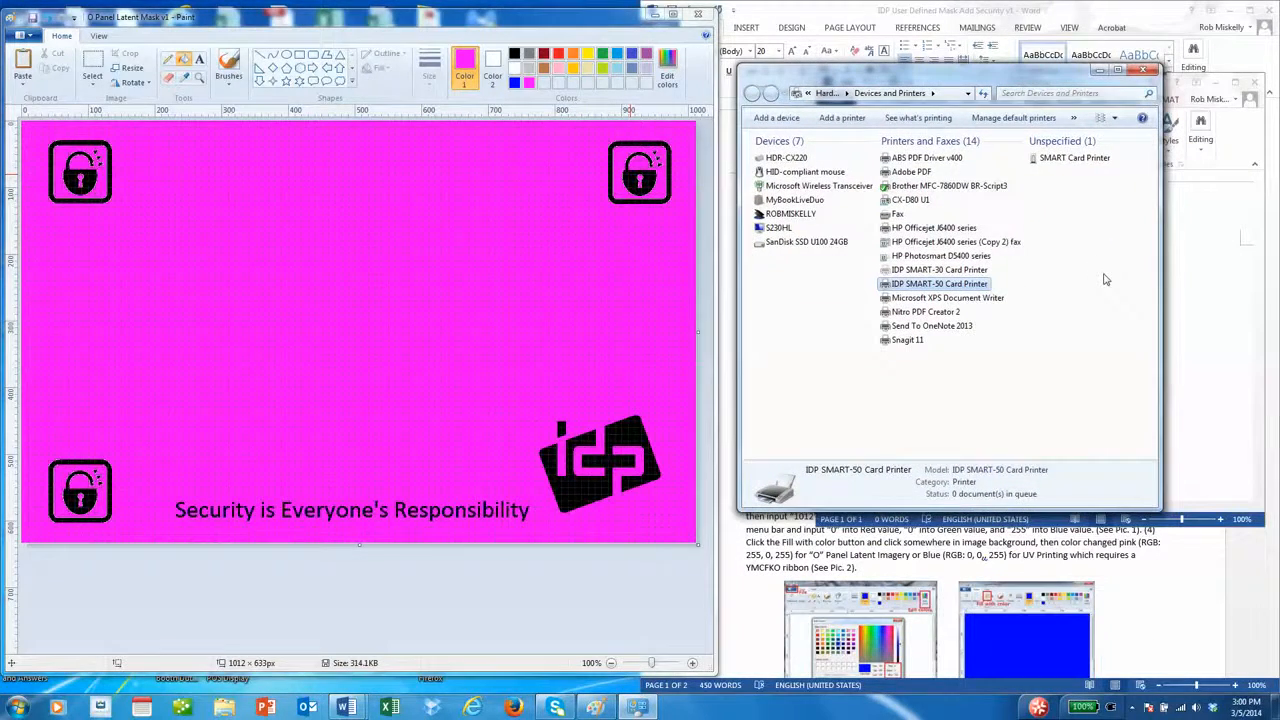